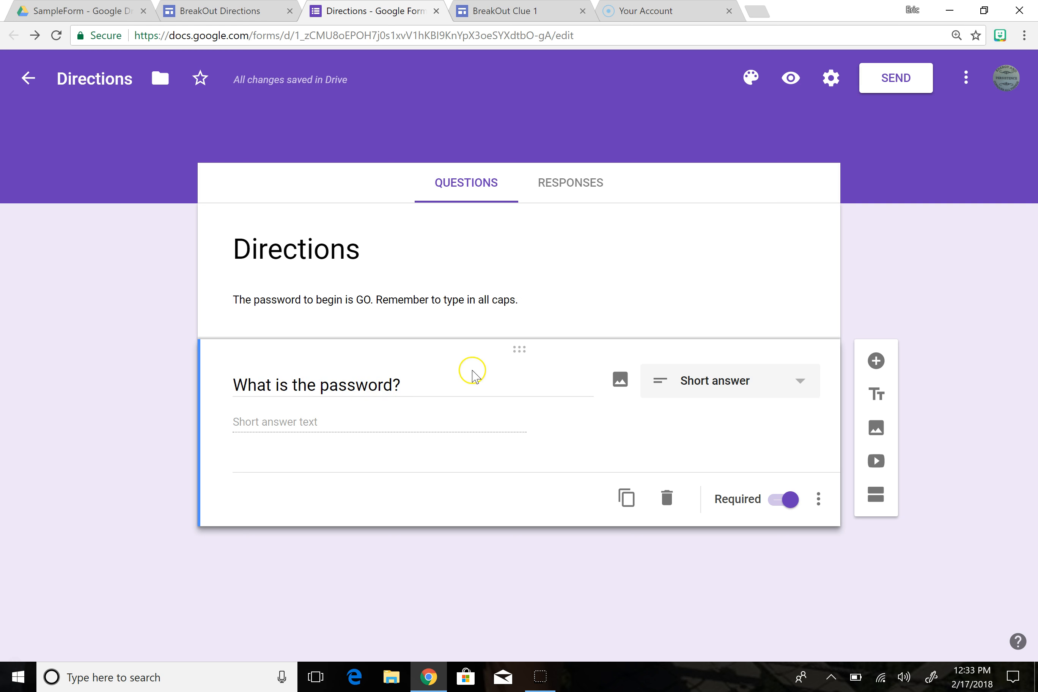
Reselect the Short answer type for the password question and switch its Required setting off and back on.
click(753, 393)
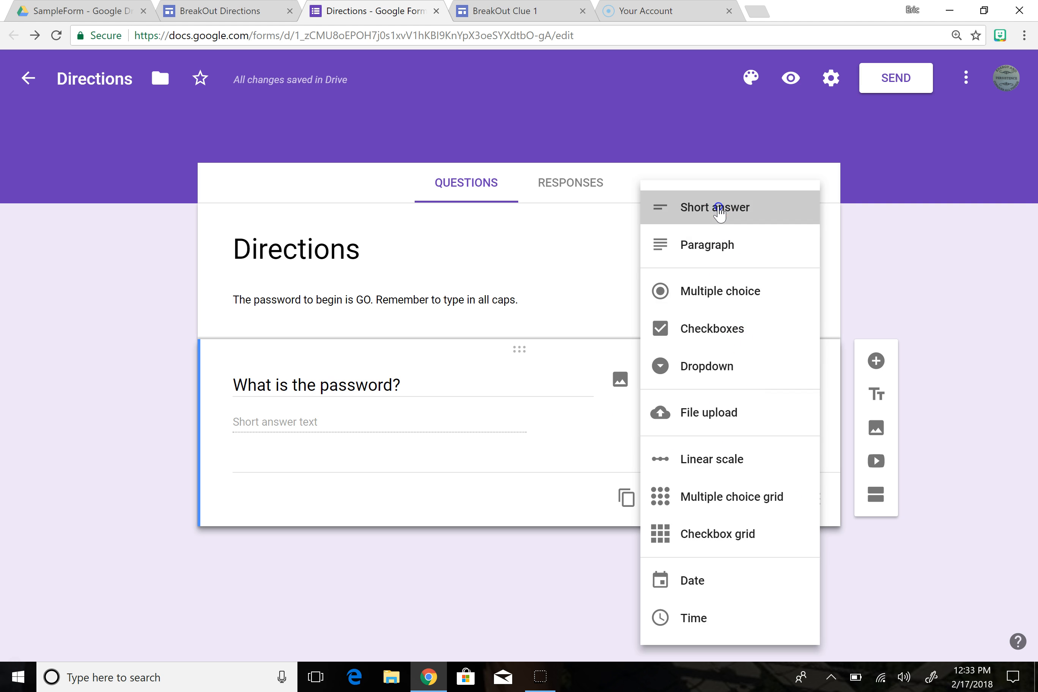
click(718, 206)
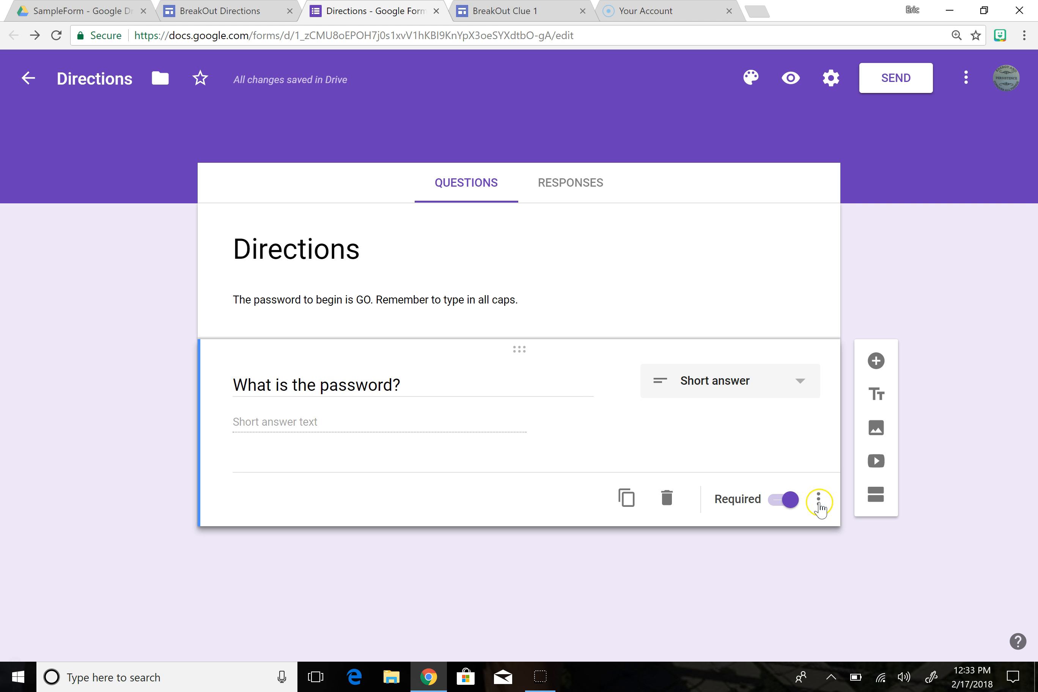
click(785, 501)
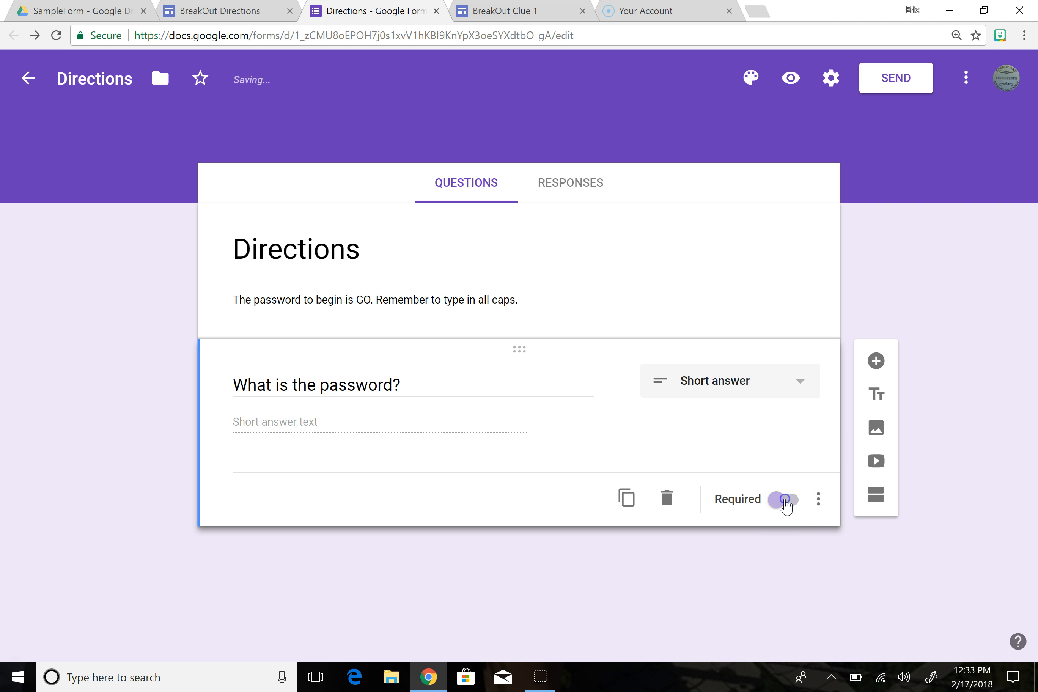
click(786, 501)
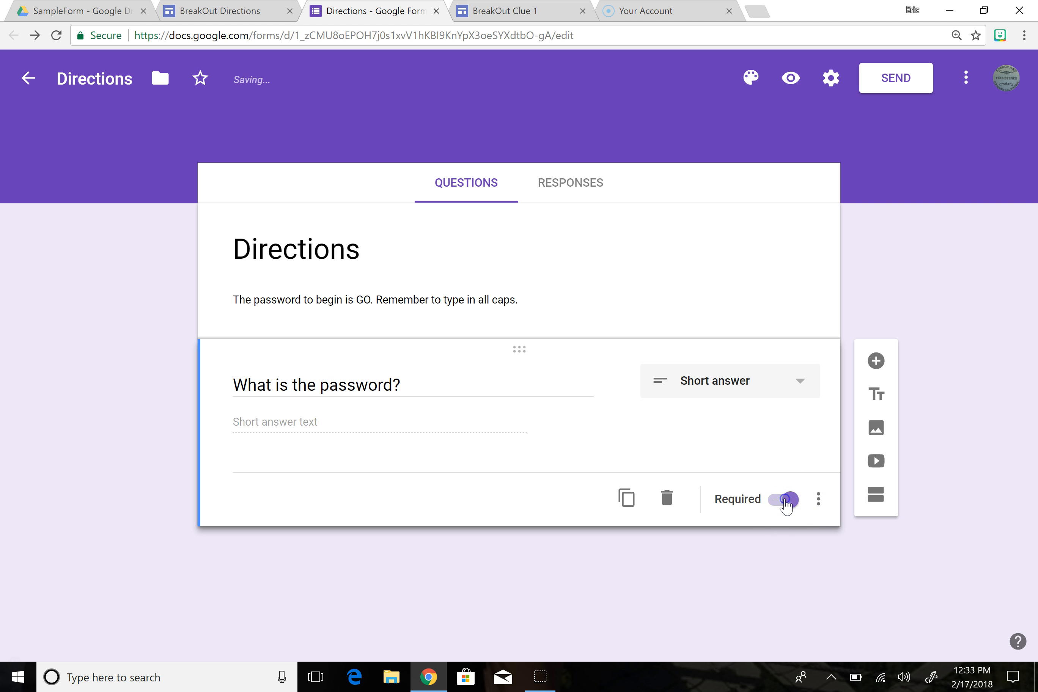
Add response validation to the password question, requiring text that contains the password stated in the form description.
click(825, 500)
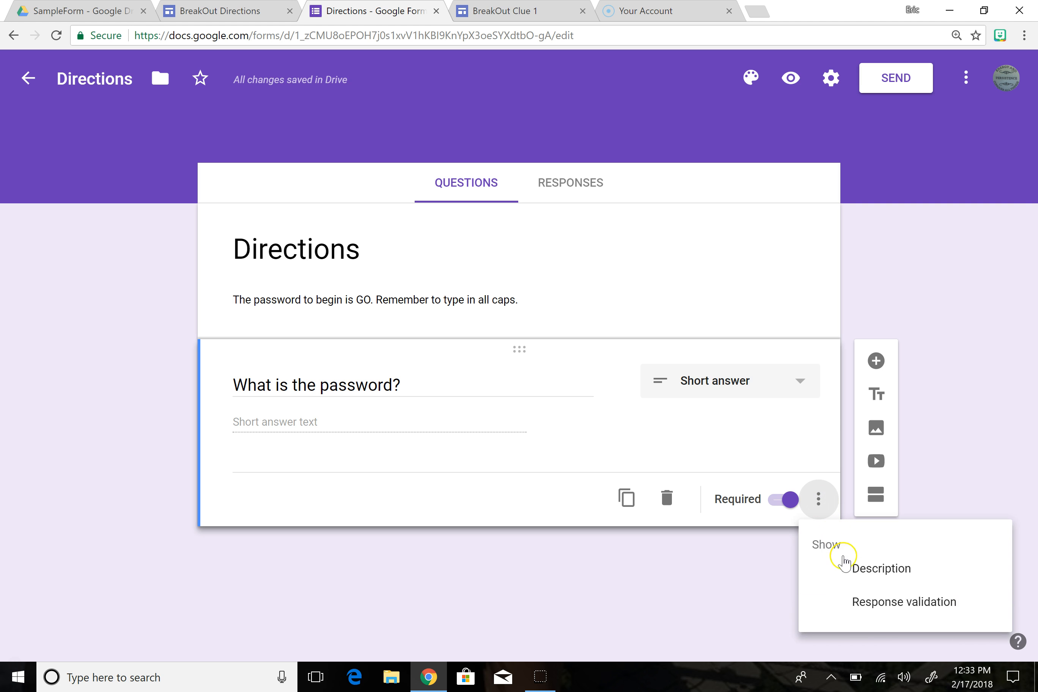
click(875, 604)
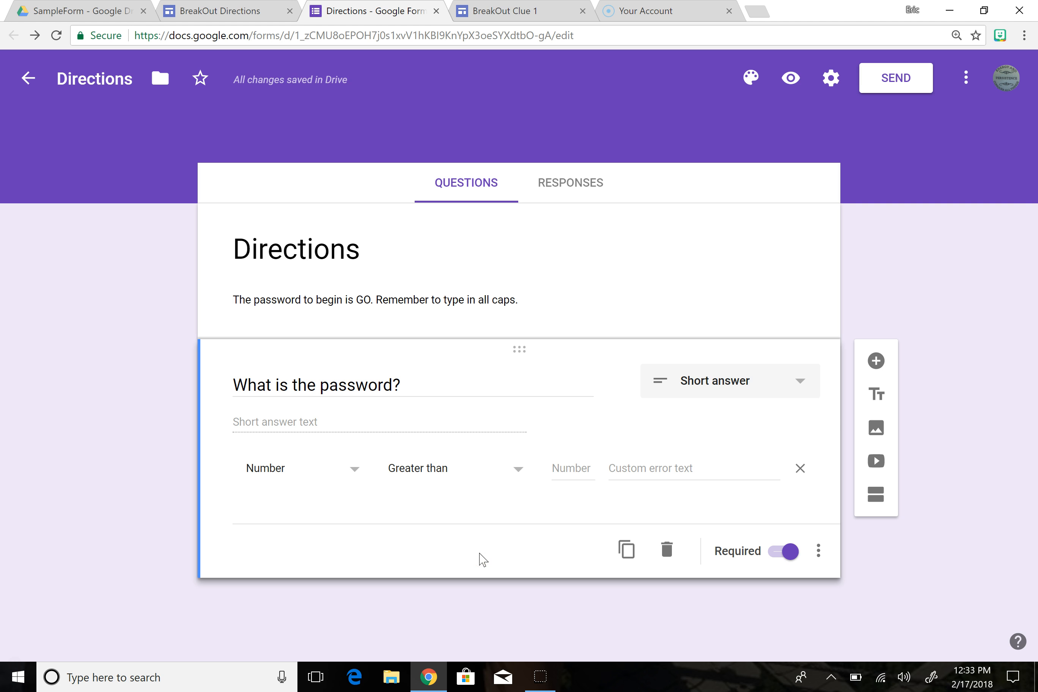
click(283, 468)
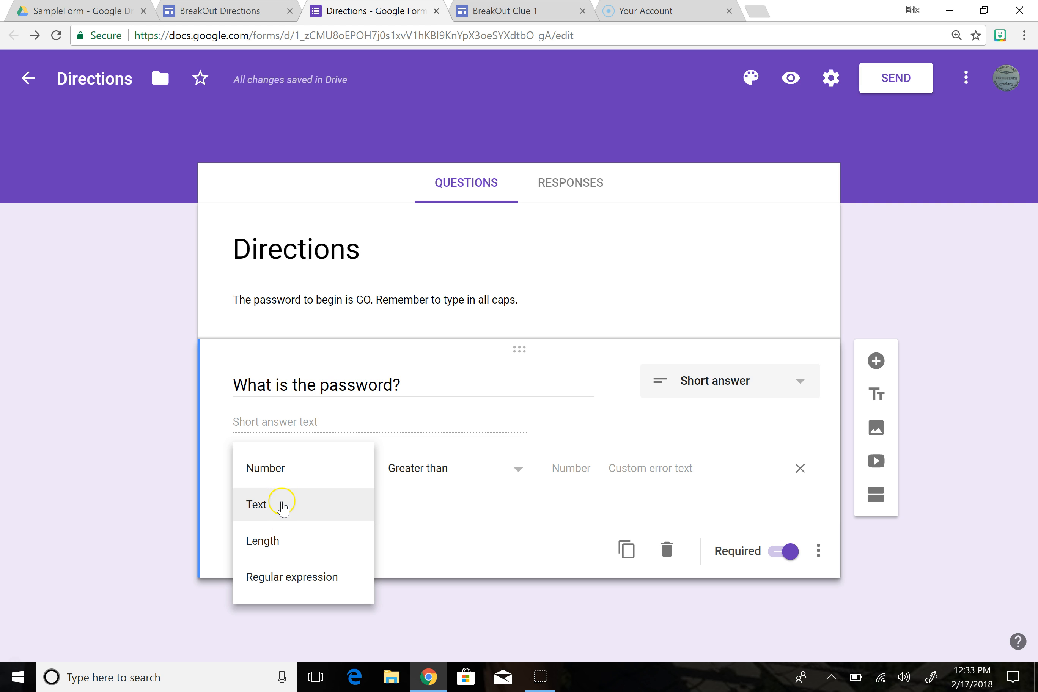
click(283, 506)
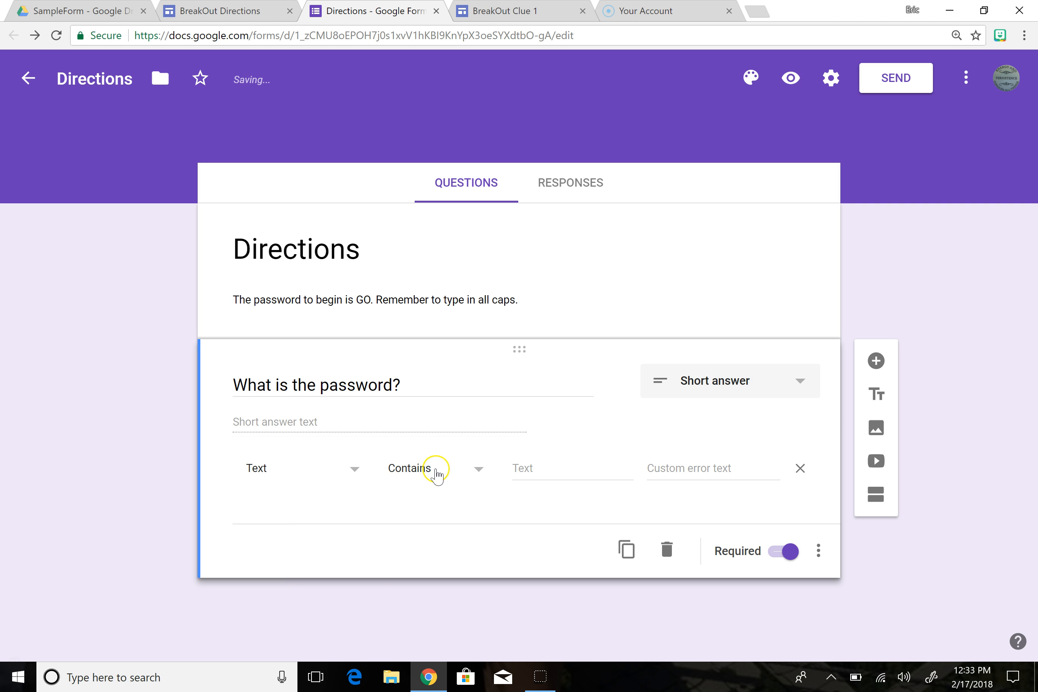
click(533, 467)
text(GO)
Set the validation's custom error text to "Red means step. Green means...".
click(706, 467)
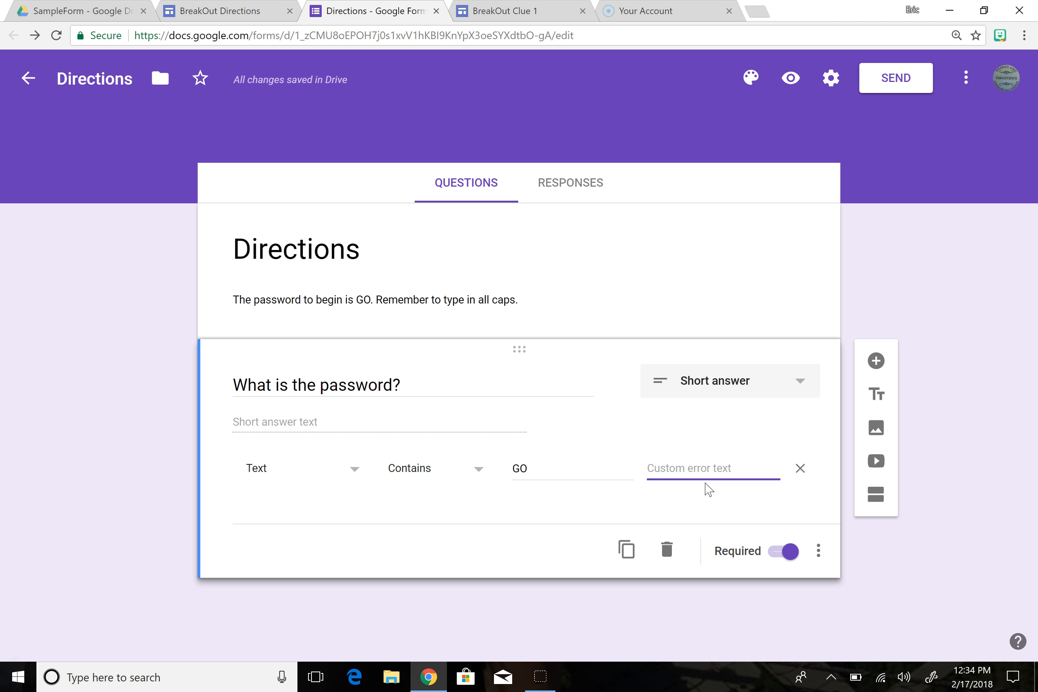
text(R)
text(ed me)
text(ans step)
text(. Green means...)
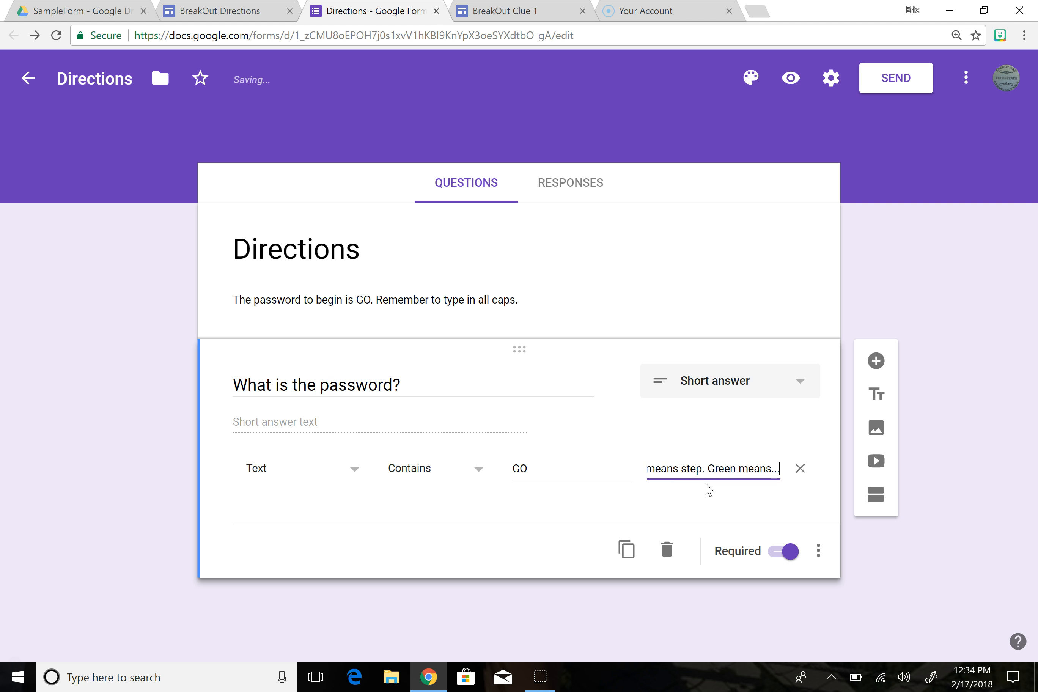
click(937, 310)
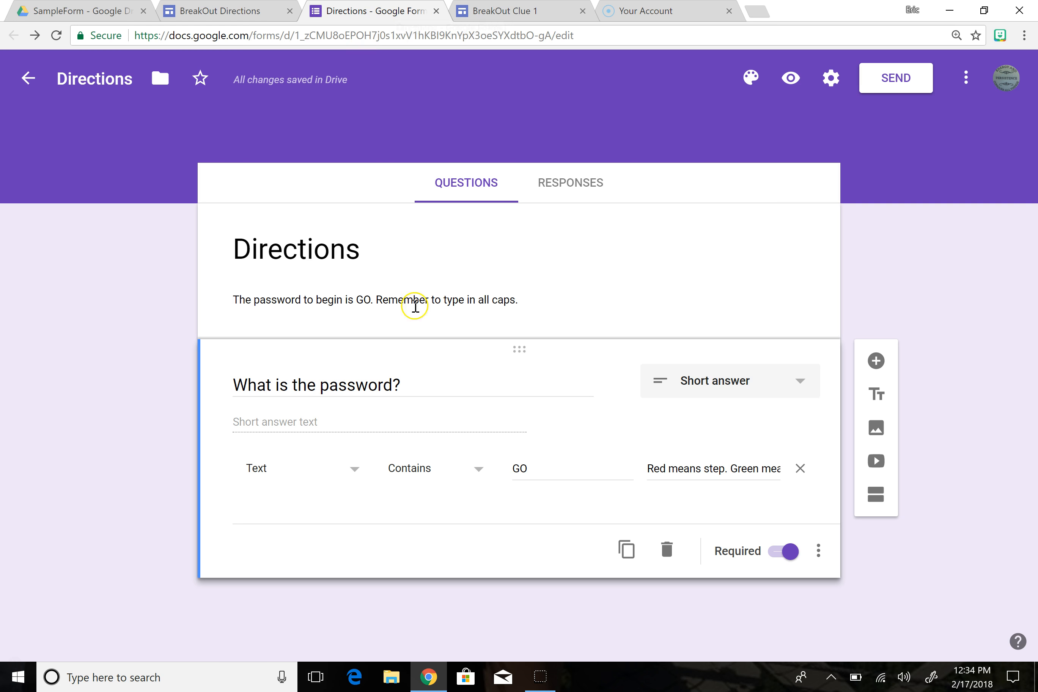
Insert the Directions form into the BreakOut Directions site below the Breakout Site! header.
click(209, 11)
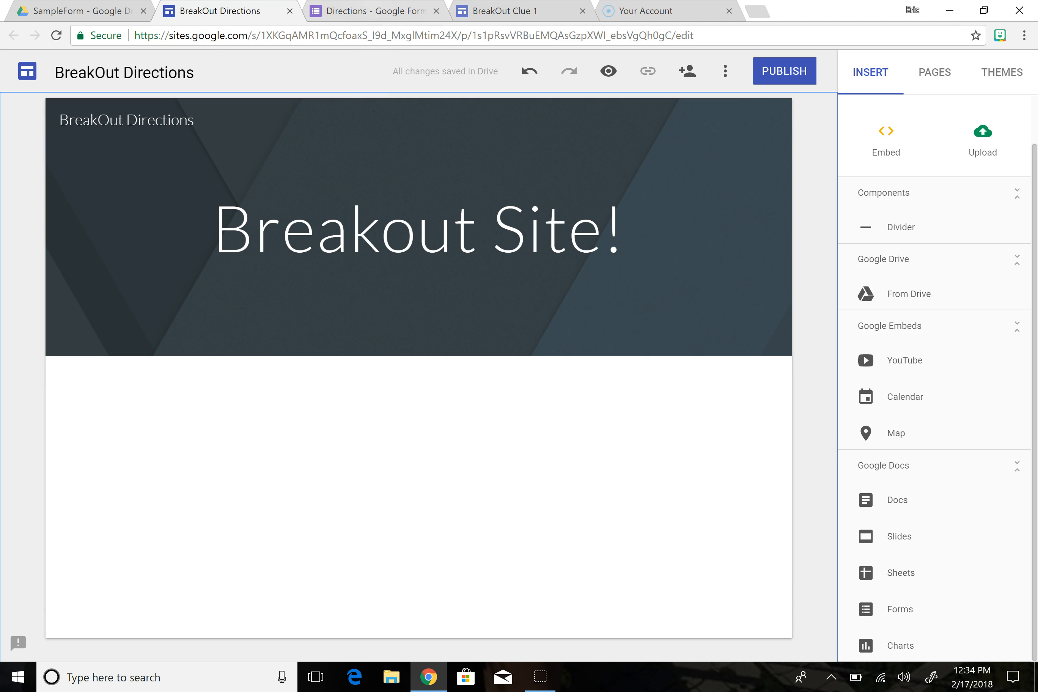
click(365, 7)
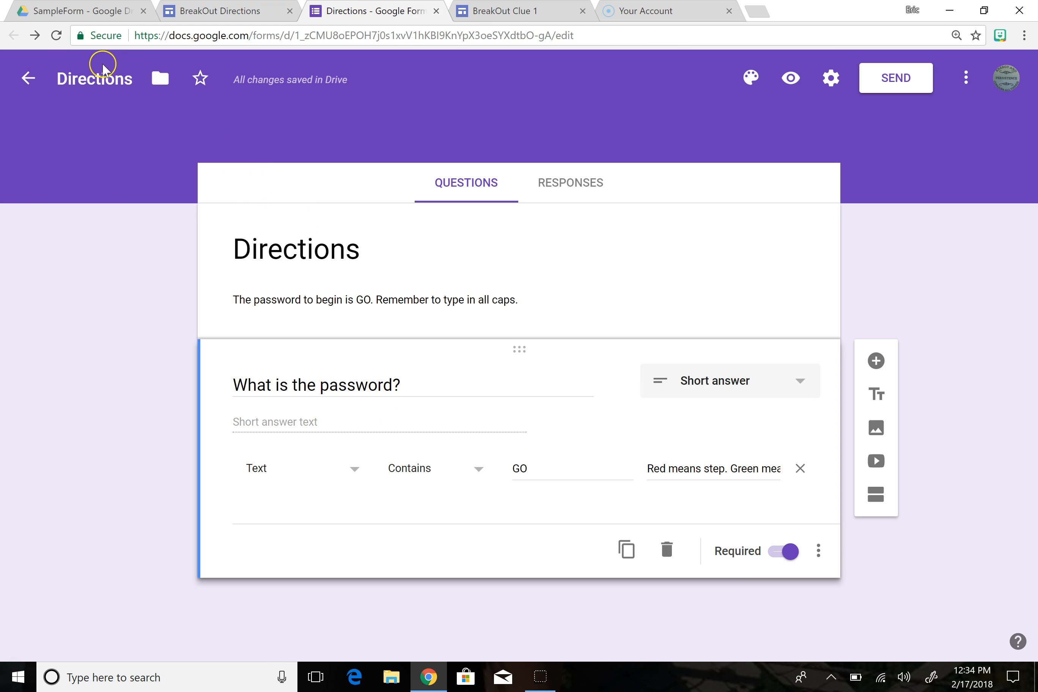
click(237, 10)
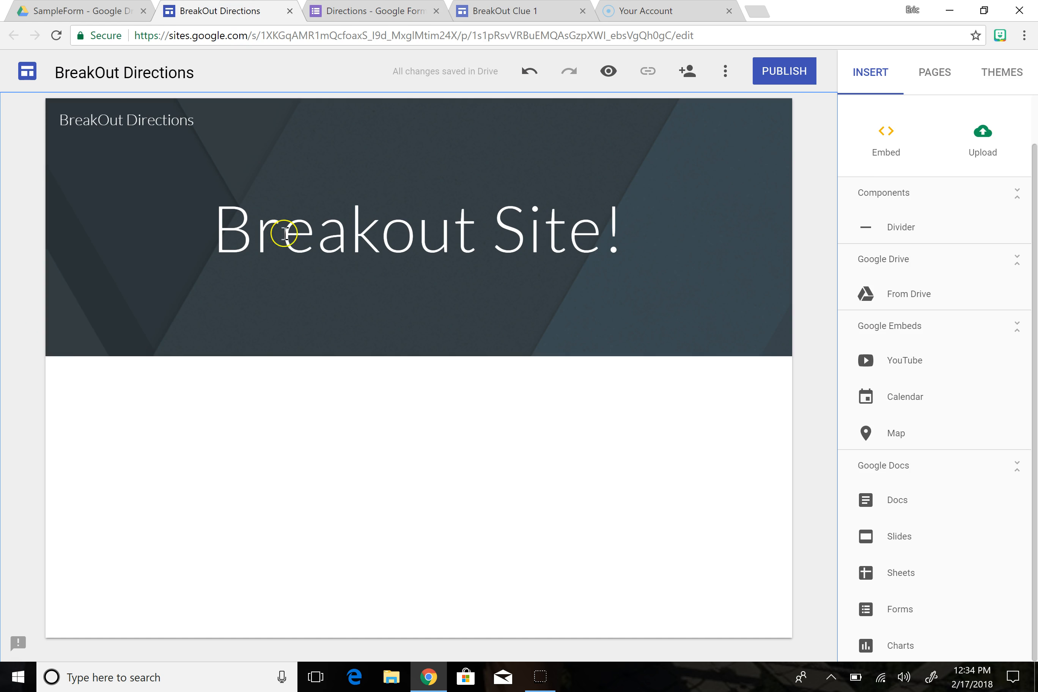
scroll(907, 398, up, 1)
scroll(906, 399, down, 1)
click(909, 619)
click(908, 617)
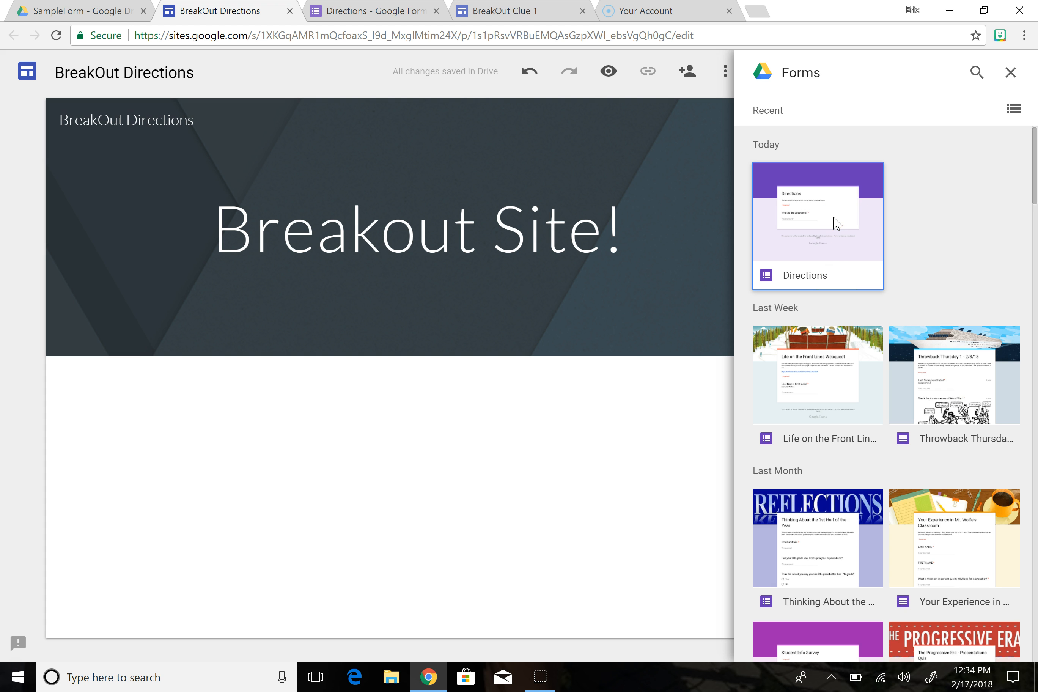
double_click(837, 221)
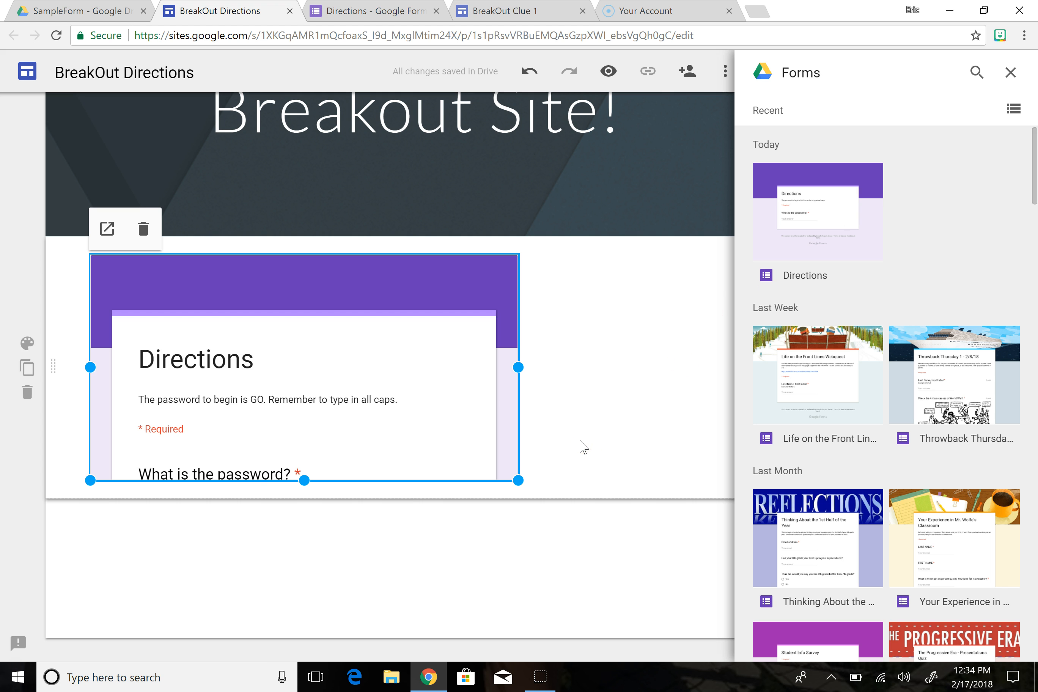
click(1011, 71)
click(609, 379)
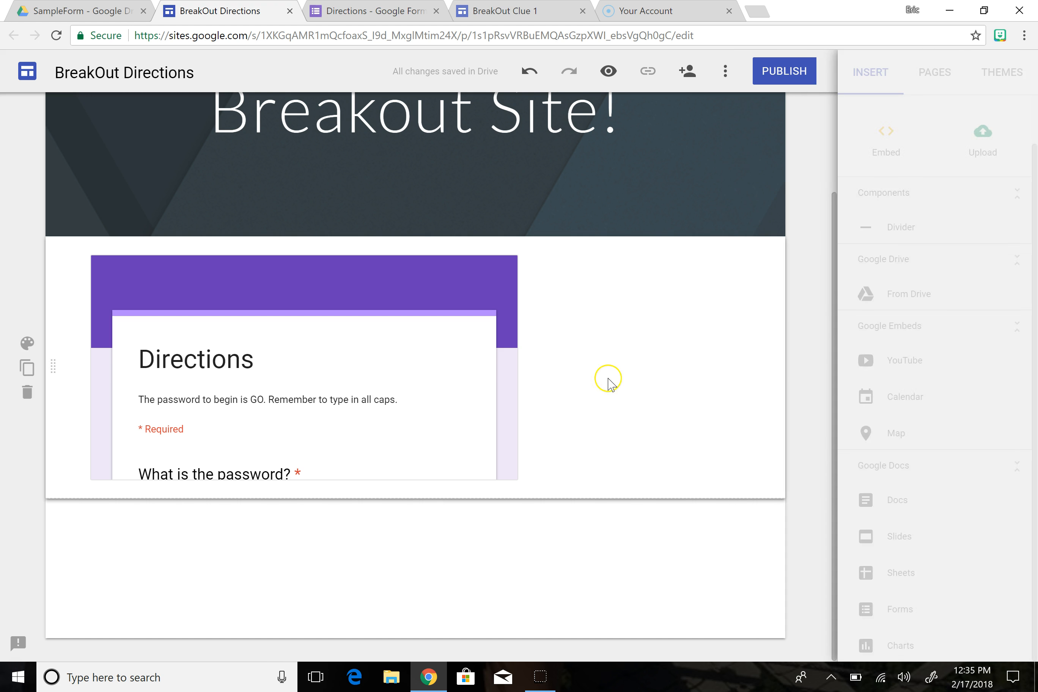
Enlarge the embedded Directions form to the full content width and extend its height until the whole form shows.
click(516, 473)
drag(518, 480, 791, 642)
click(660, 525)
scroll(661, 524, down, 3)
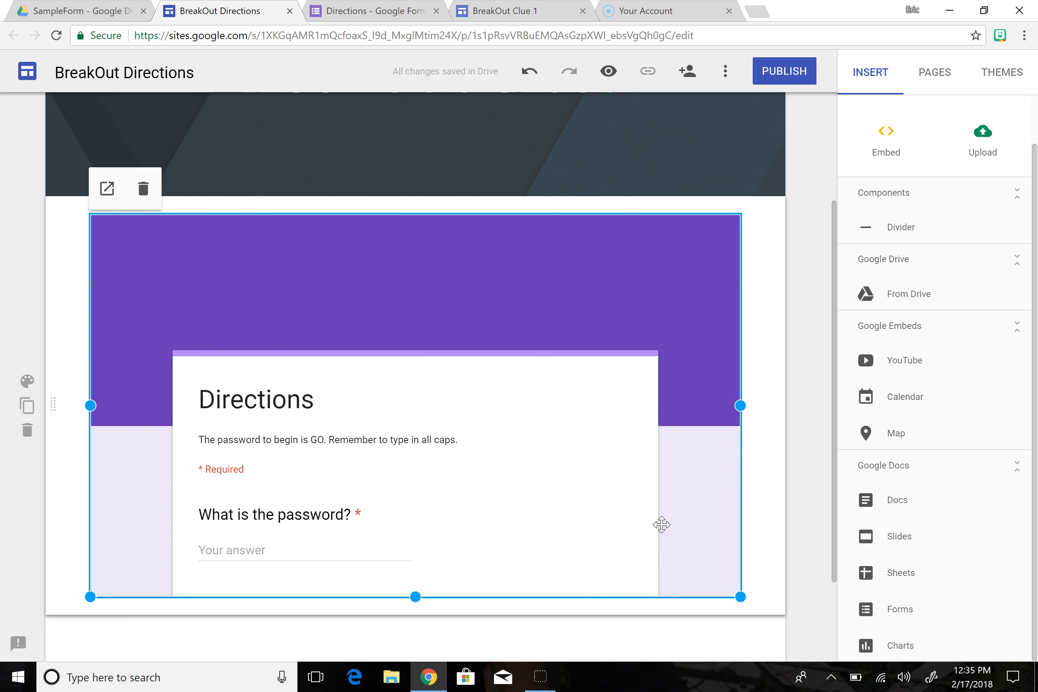
scroll(661, 525, down, 2)
drag(416, 480, 410, 586)
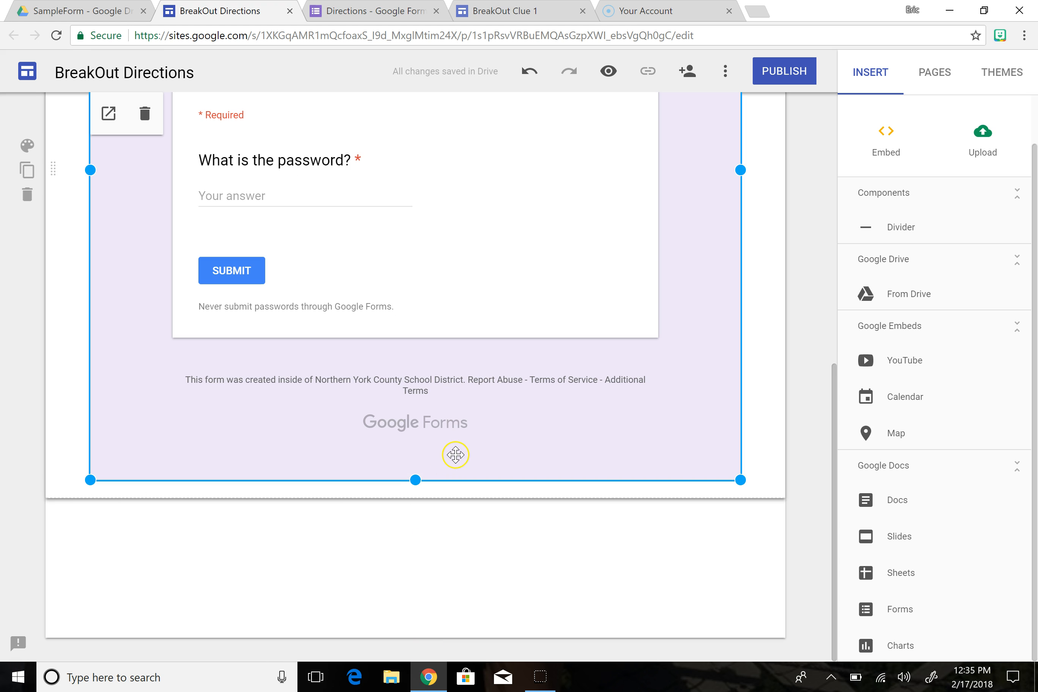
scroll(559, 437, up, 5)
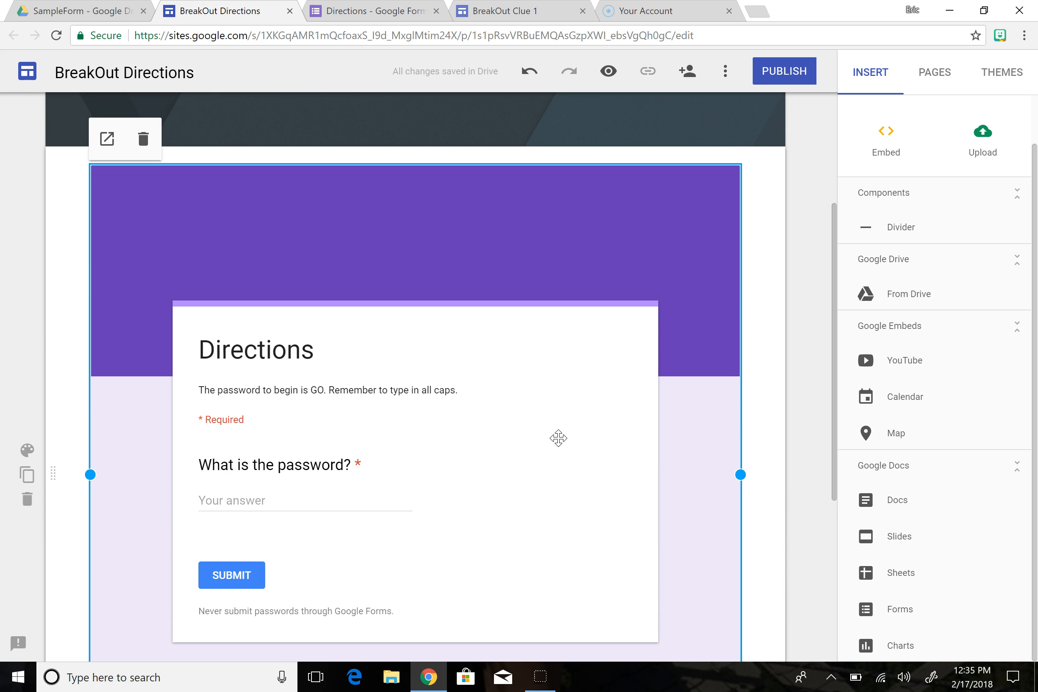
scroll(556, 435, down, 1)
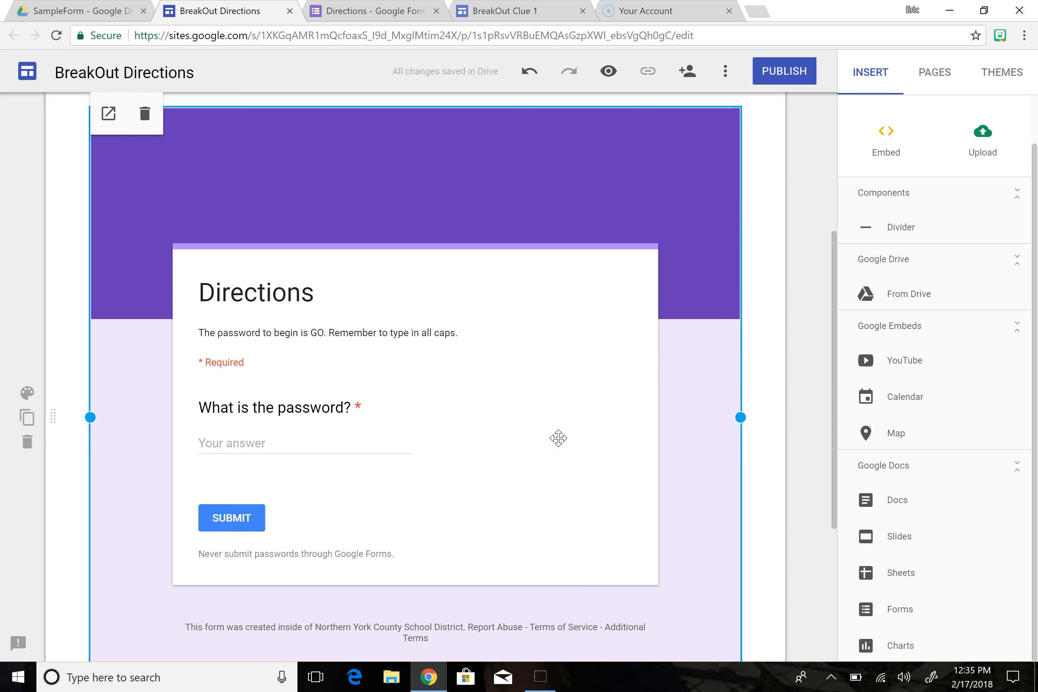
click(330, 445)
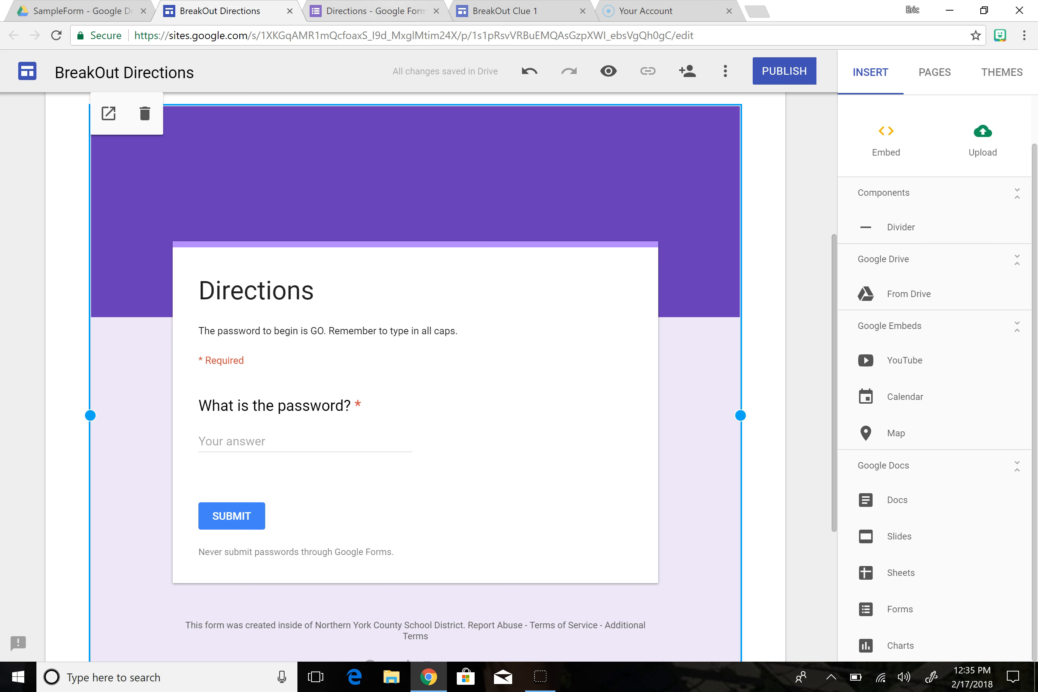
Review the general and presentation settings of the Directions form, including the confirmation message, and leave without saving.
click(376, 11)
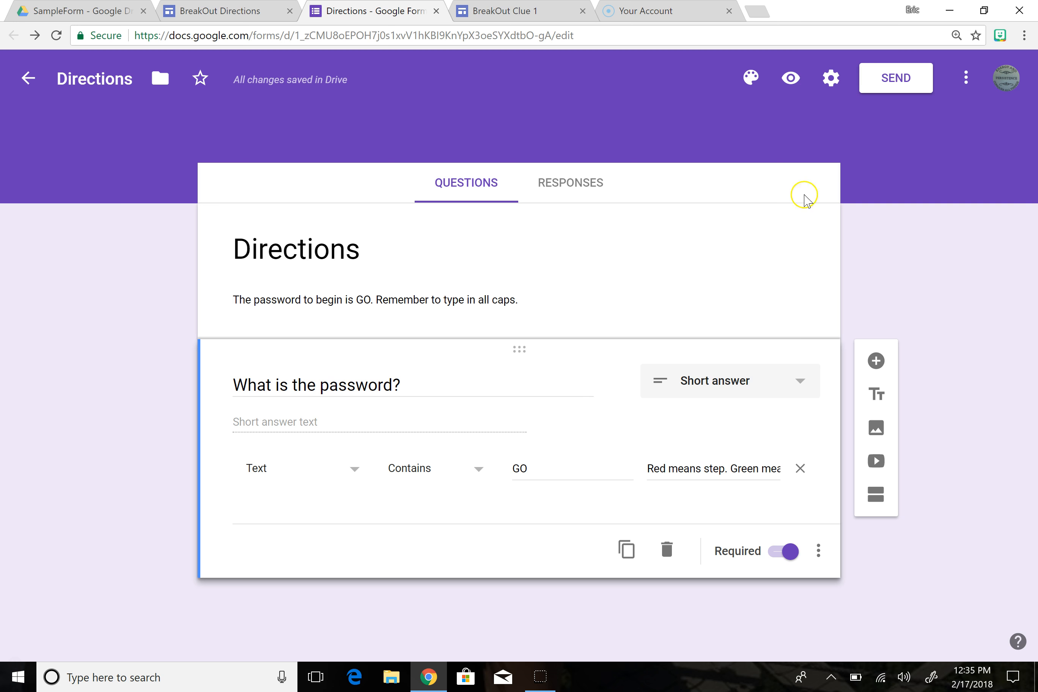
click(831, 78)
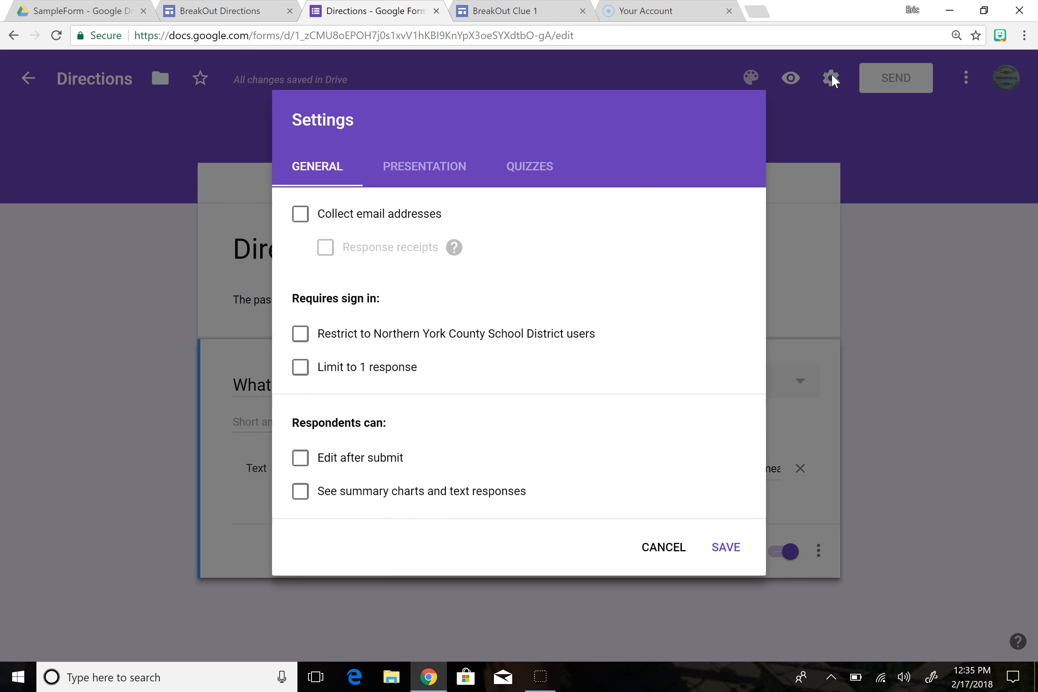
click(404, 167)
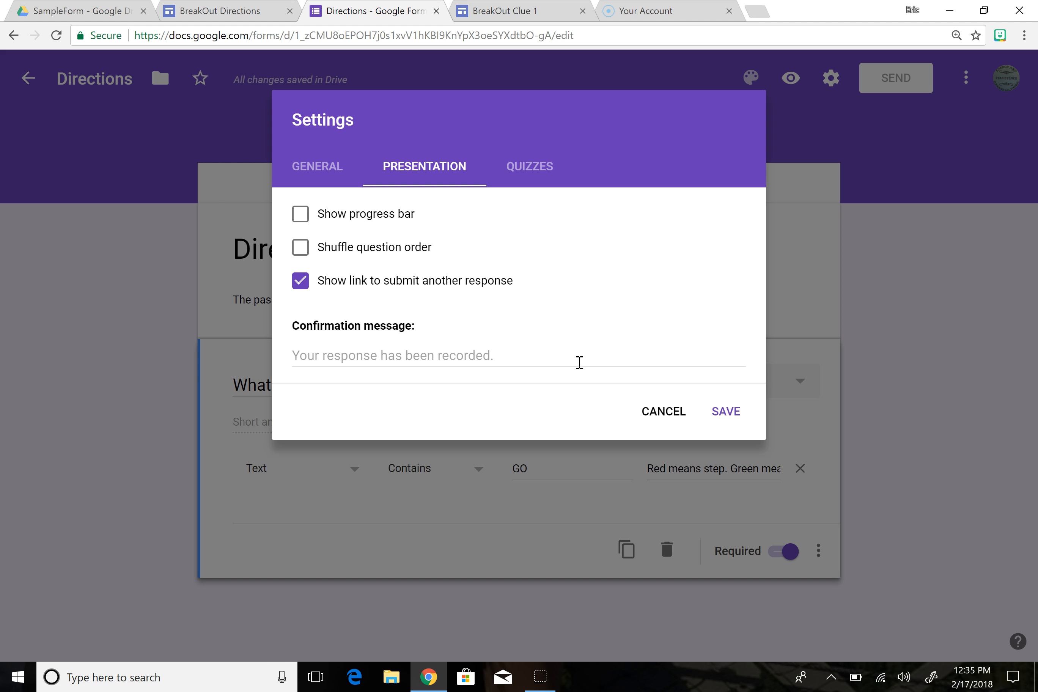
click(661, 413)
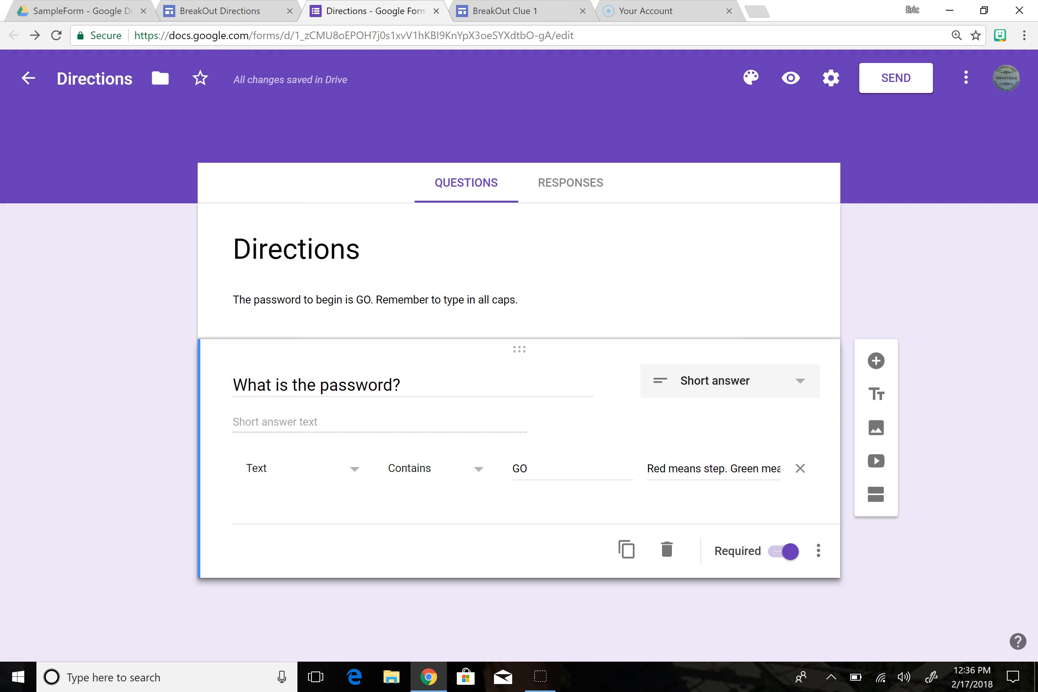
Publish the BreakOut Clue 1 site at the web address breakoutclue1 and copy its published link.
click(476, 9)
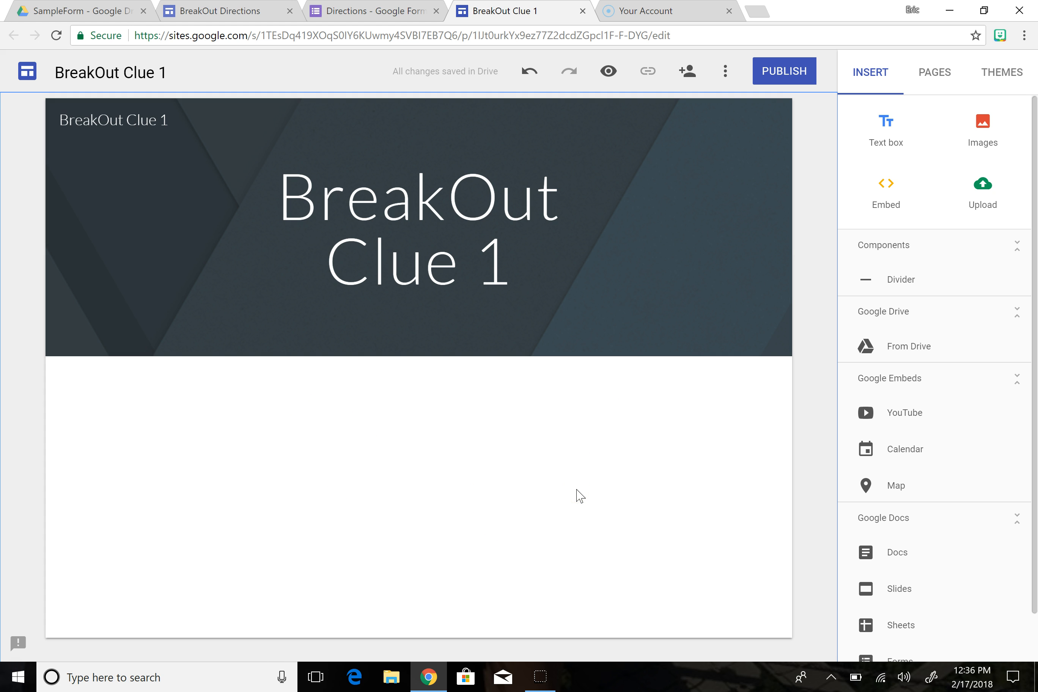
click(782, 281)
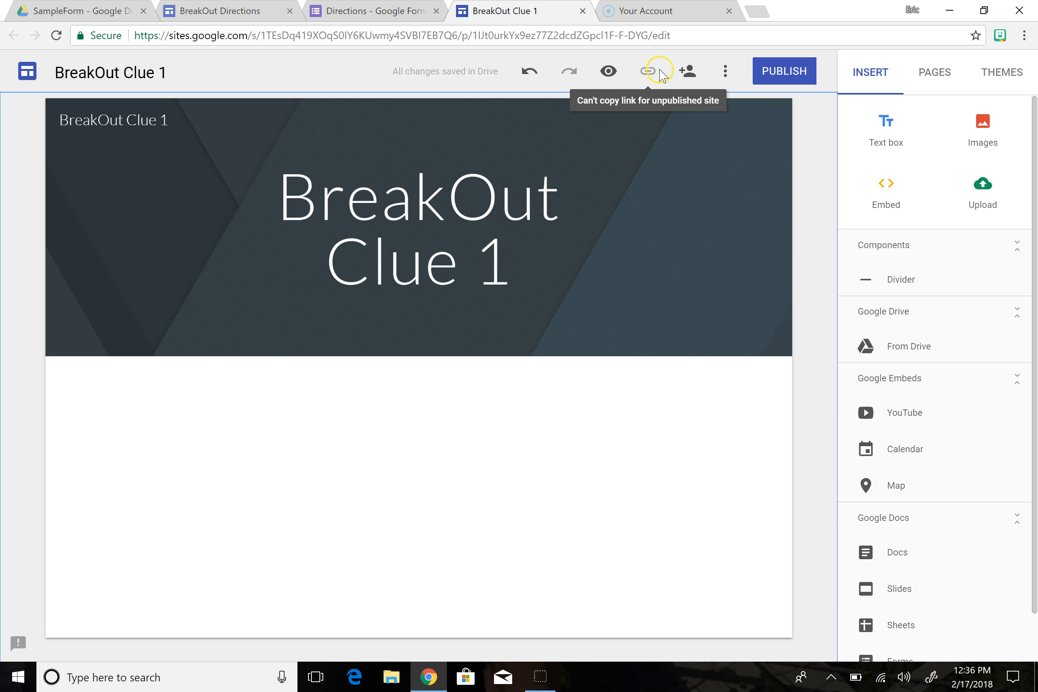
click(774, 69)
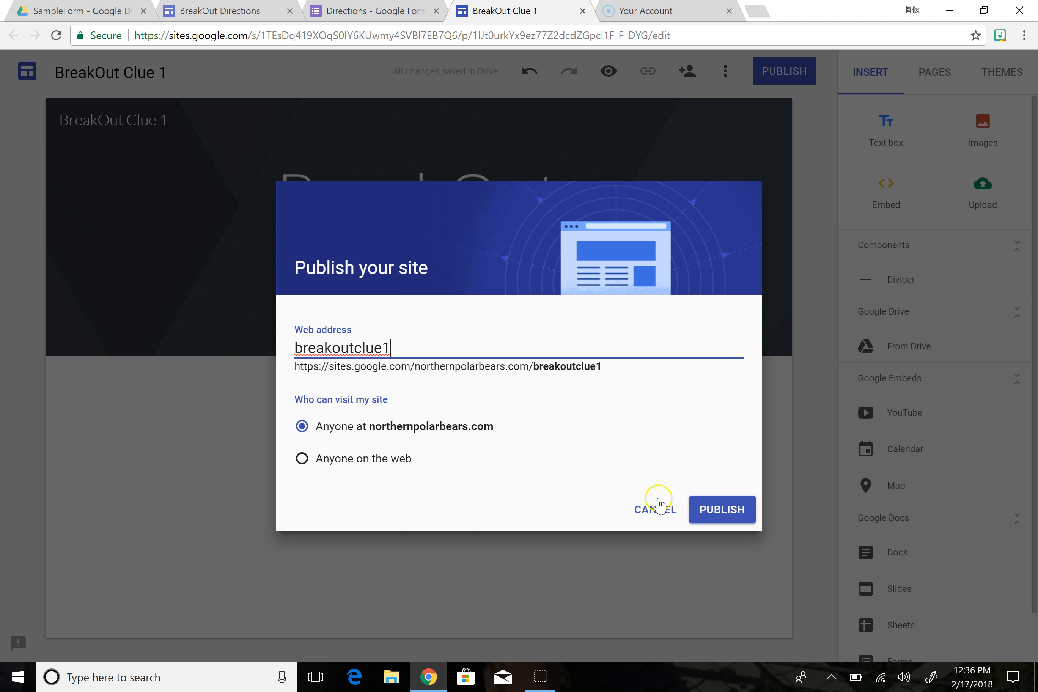
click(711, 510)
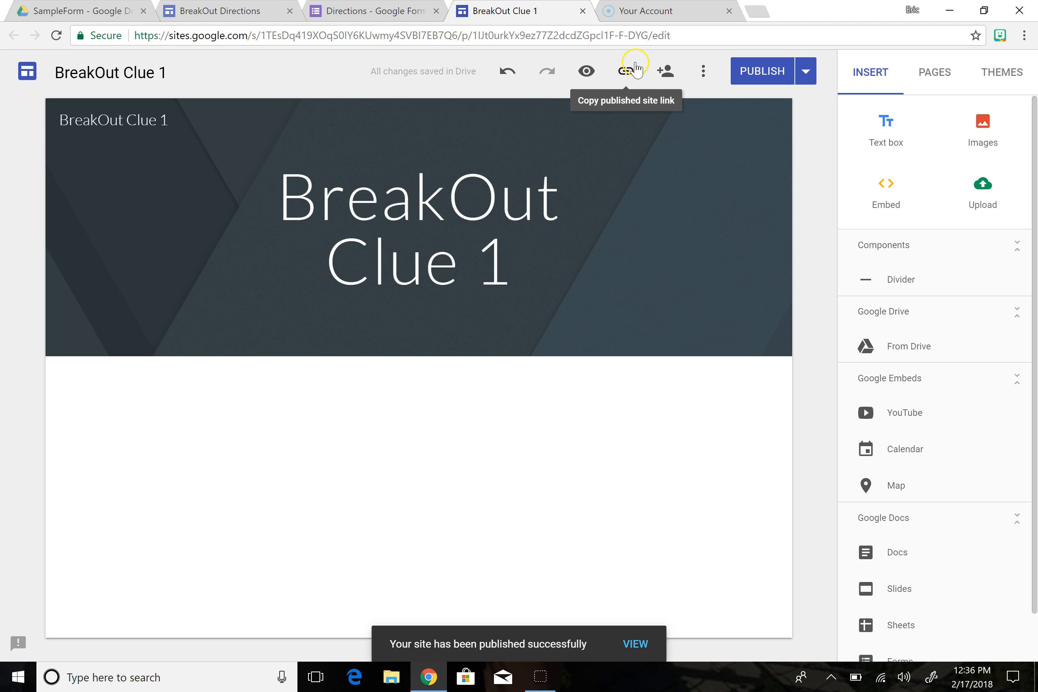
click(625, 76)
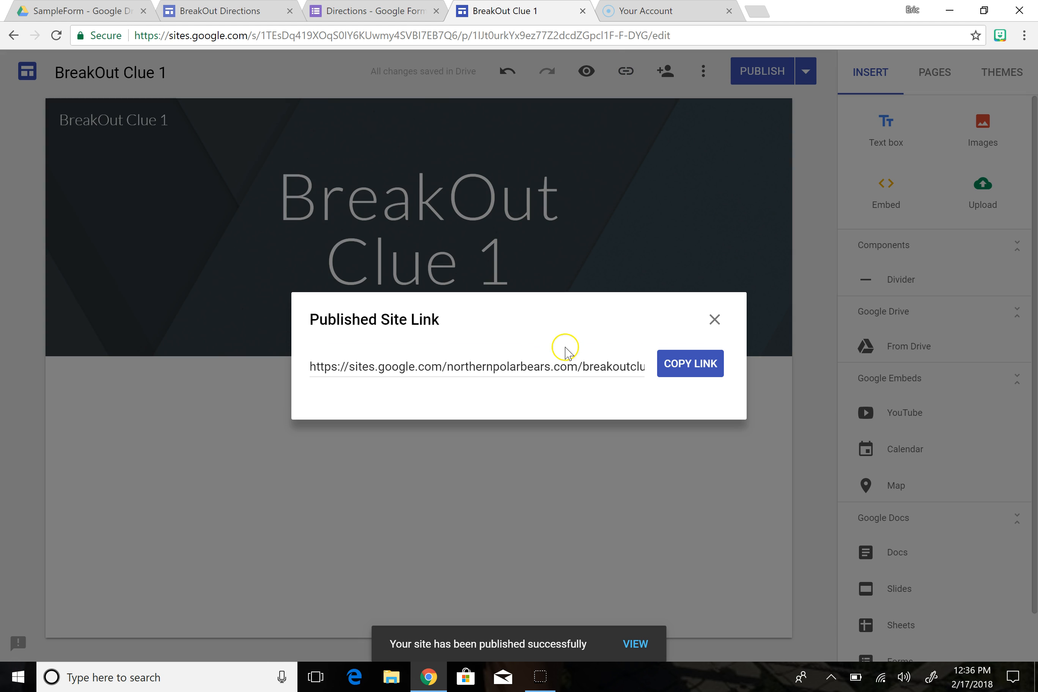
click(679, 370)
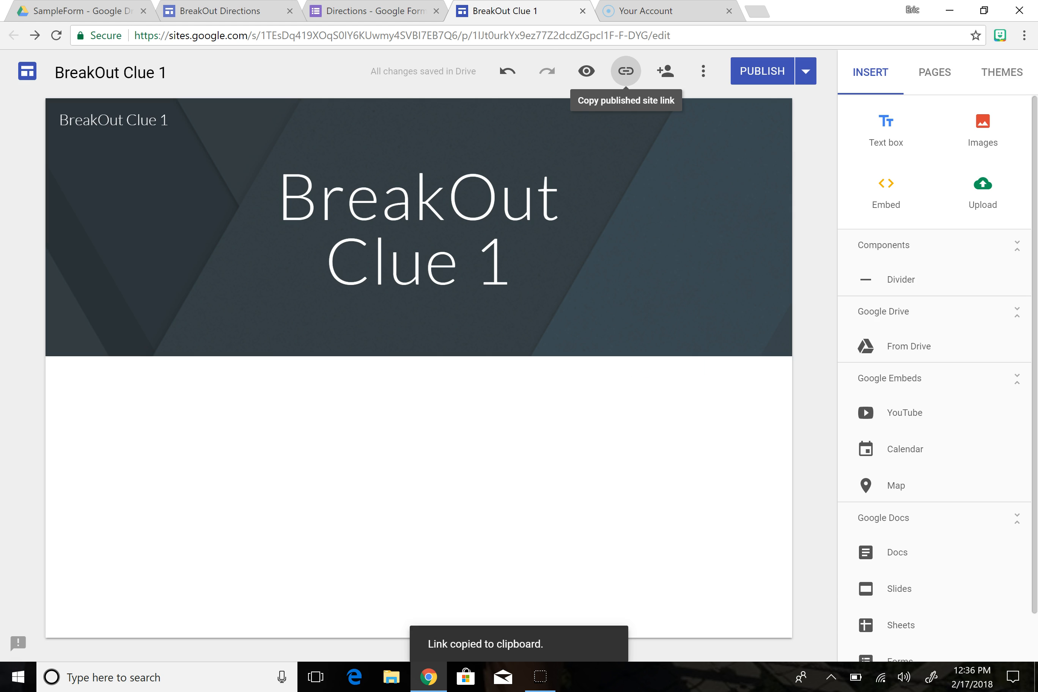
In the Directions form's presentation settings, write the confirmation message "Congrats on beginning this digital breakout! Below is the link to Clue 1. Good Luck!".
click(371, 11)
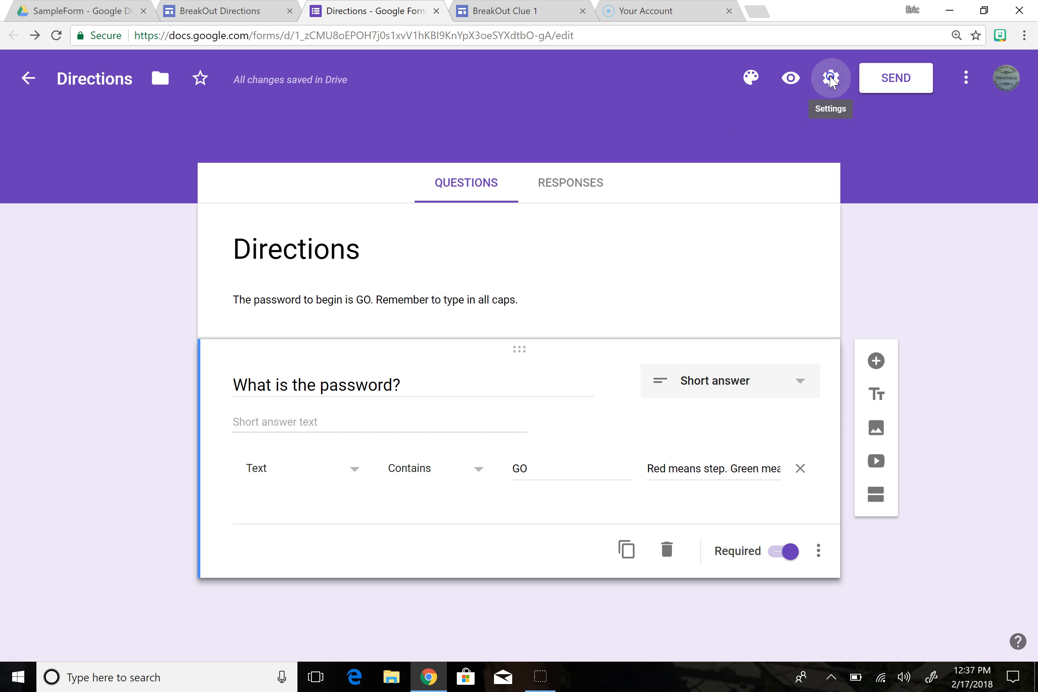
click(831, 79)
click(426, 180)
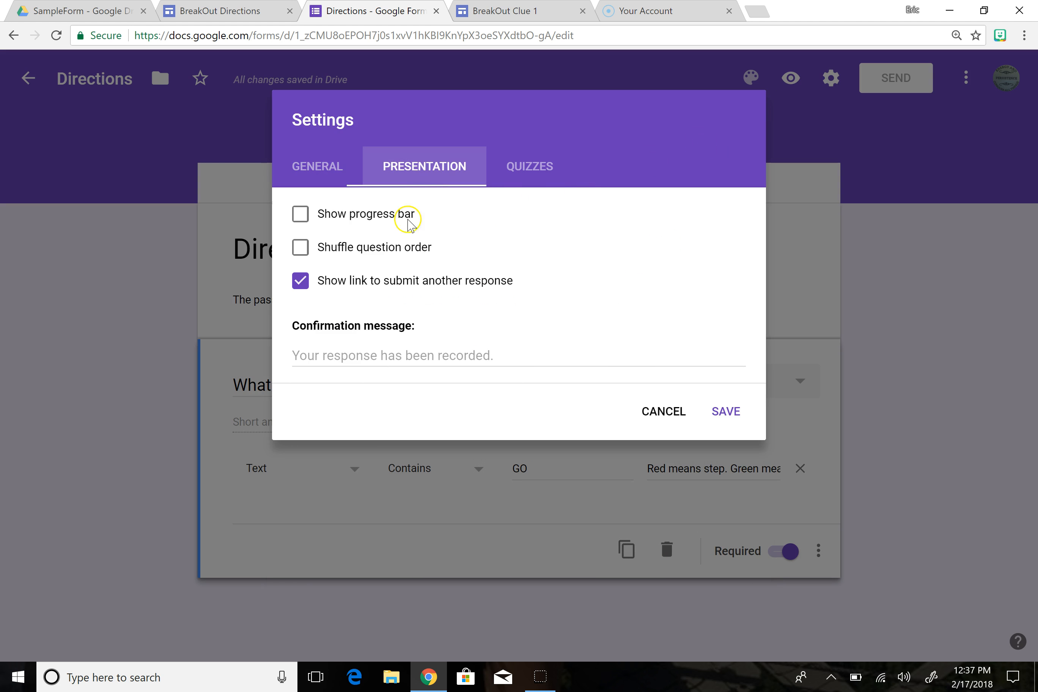
click(348, 357)
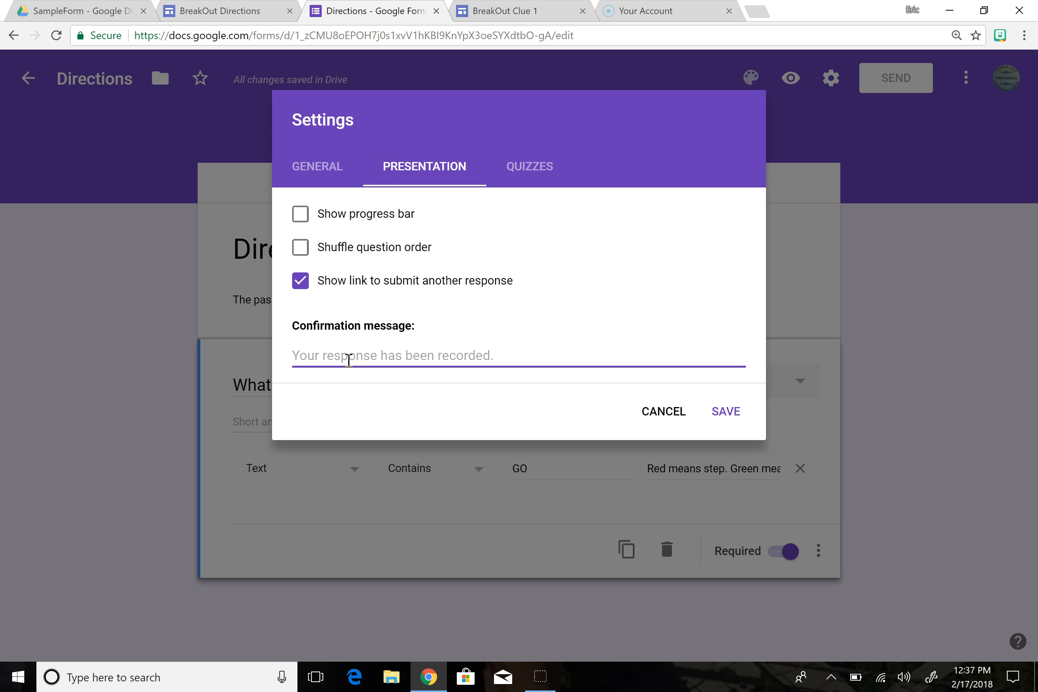
text(Congrats on beginning this digital breakout!)
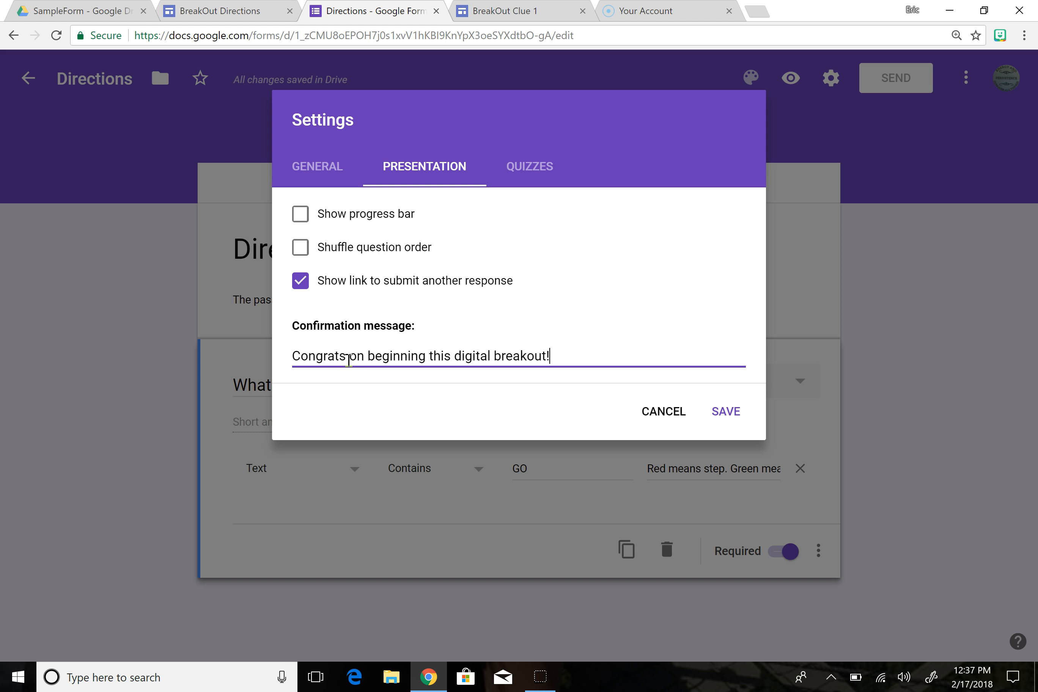
text( Below is the link to Clue )
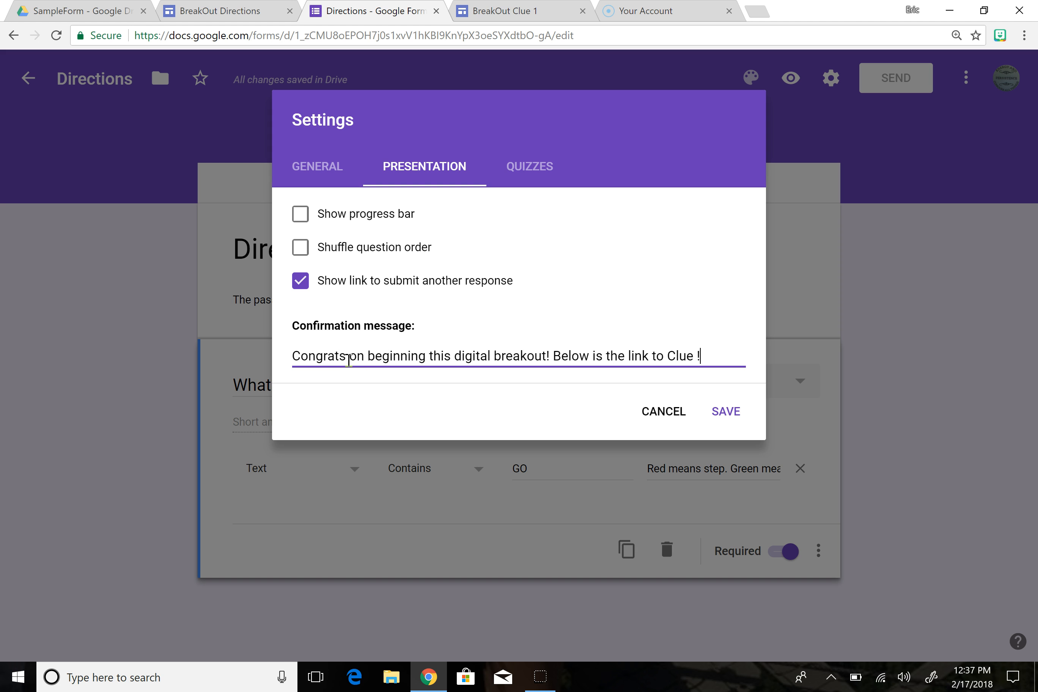
text(1. Good Luck!)
Paste the published BreakOut Clue 1 link beneath the confirmation message, separated by a blank line, and save the form settings.
key(Return)
key(Return)
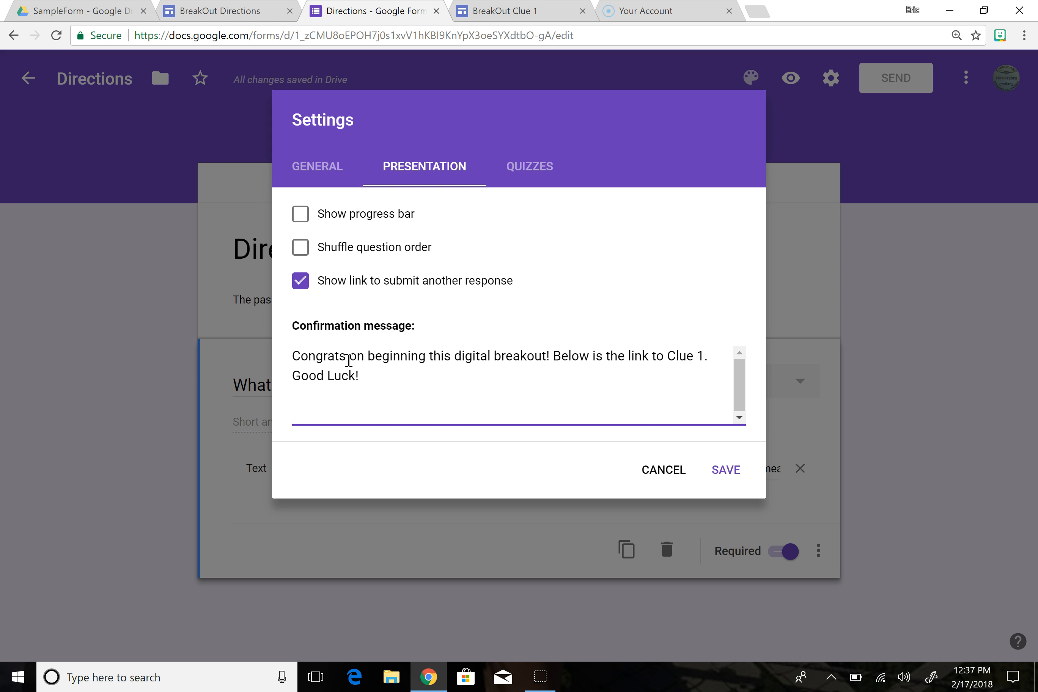
key(ctrl+v)
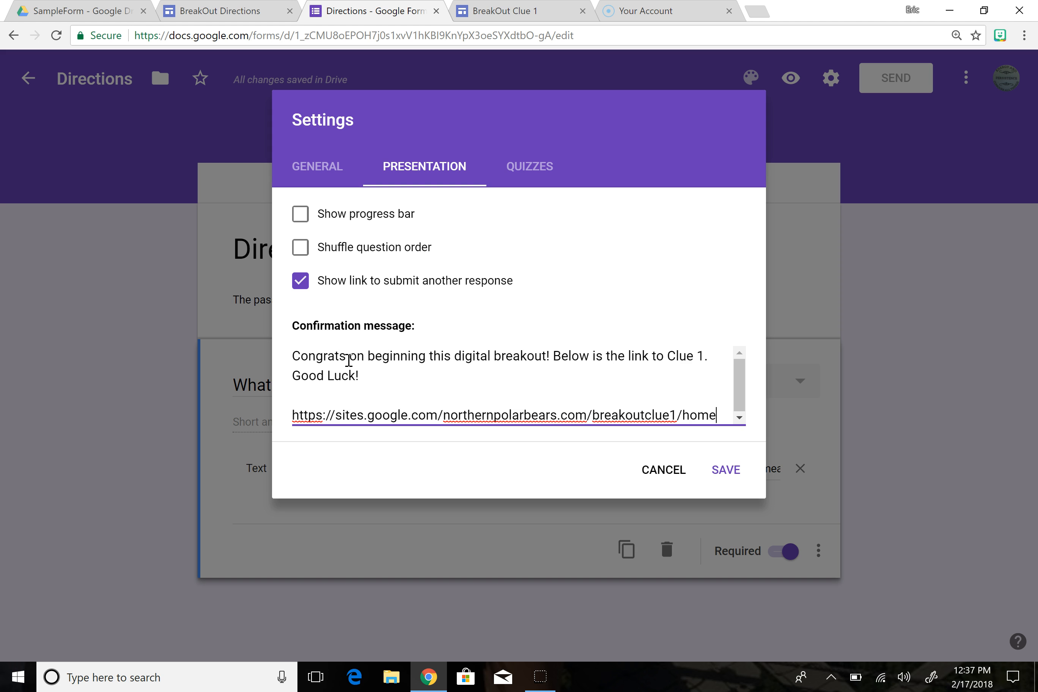
click(726, 470)
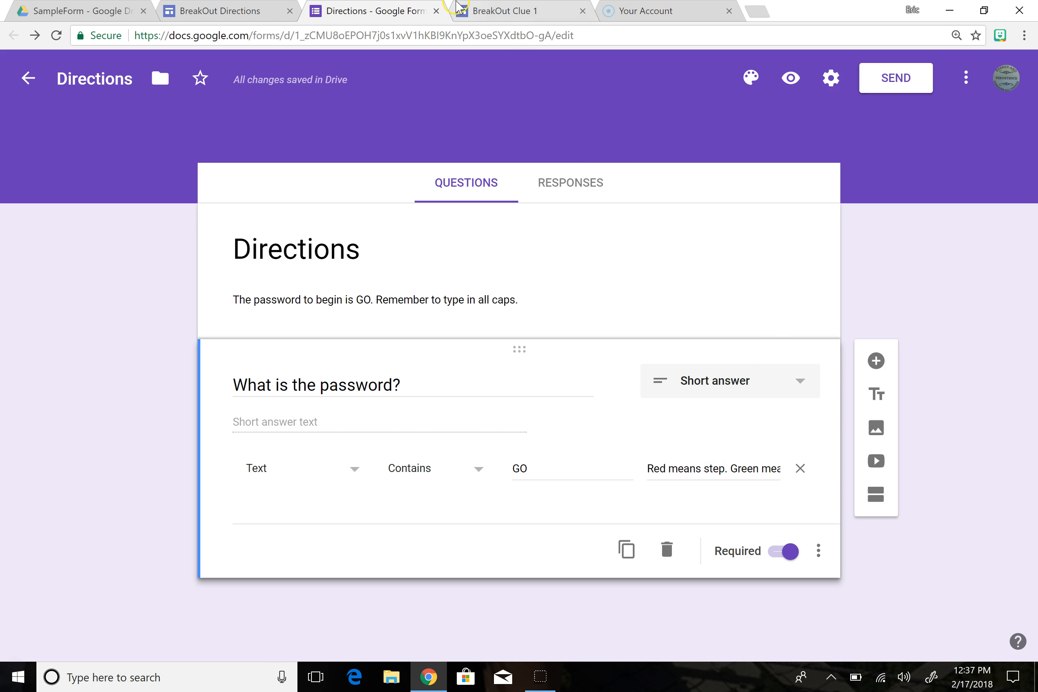
Check the embedded form in the BreakOut Directions site and publish the site at the web address breakoutdirections for anyone at northernpolarbears.com.
click(218, 11)
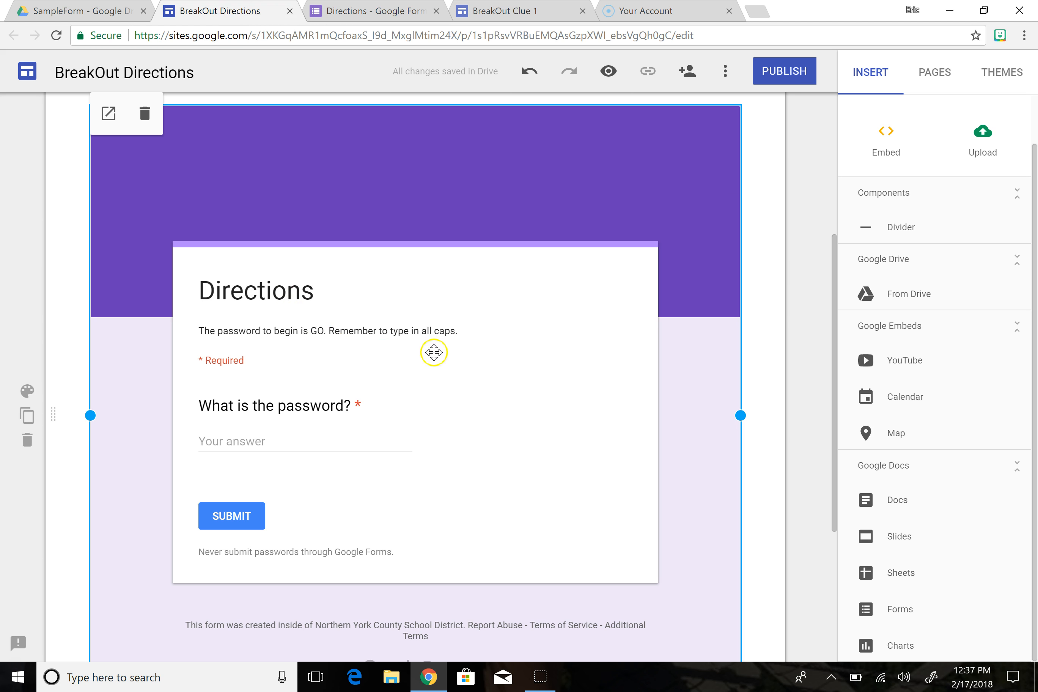
scroll(569, 339, down, 3)
scroll(569, 338, up, 6)
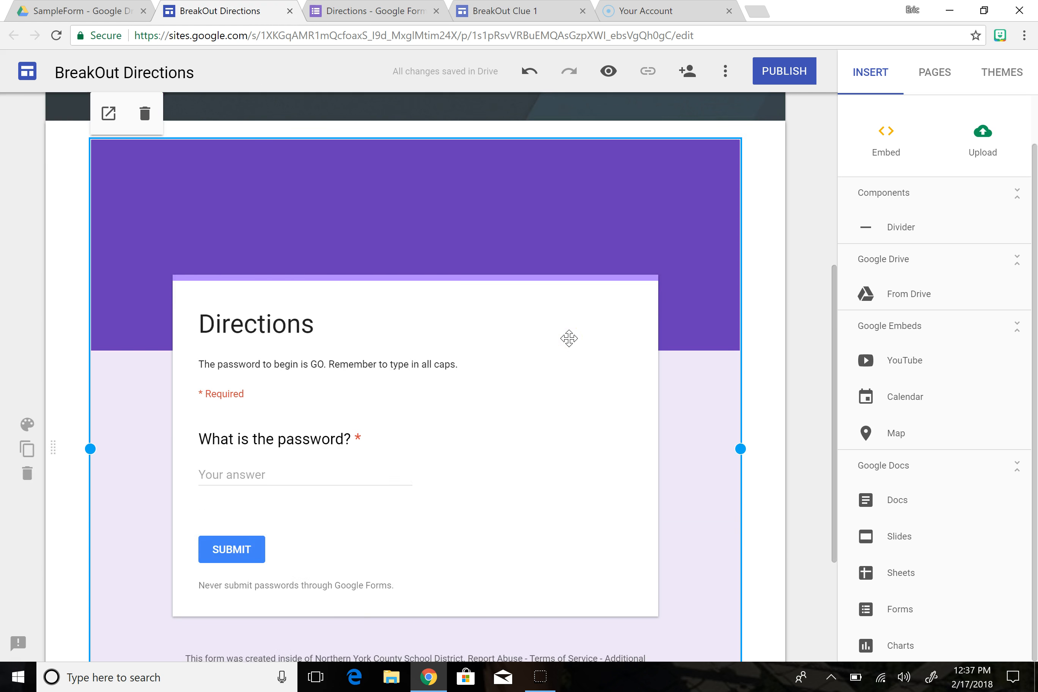
scroll(567, 339, down, 5)
click(567, 442)
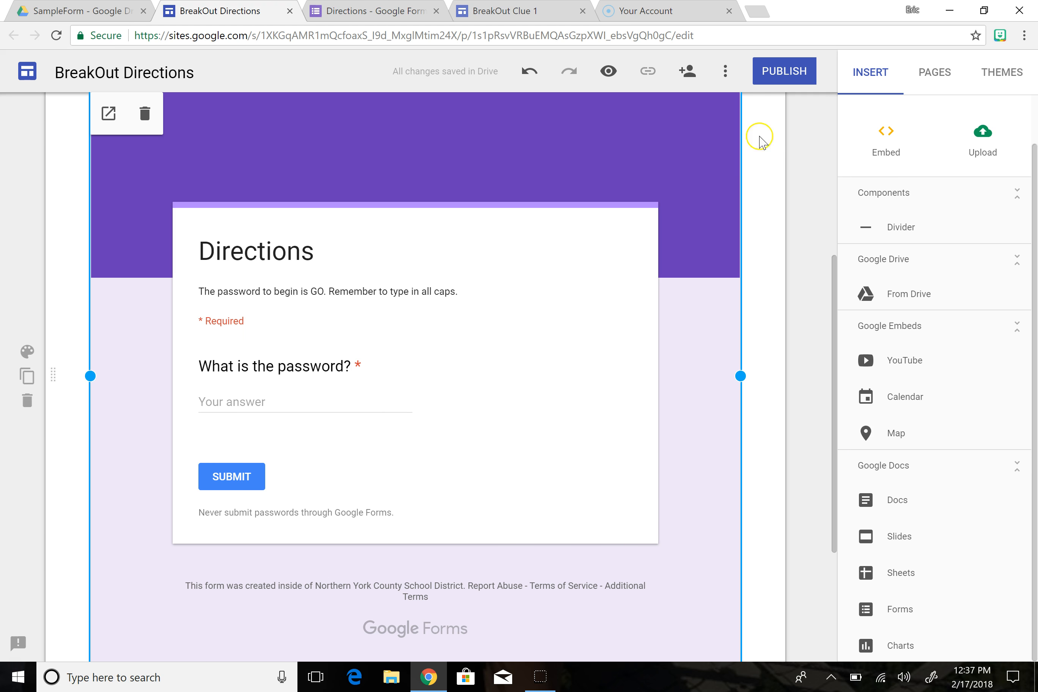
click(790, 74)
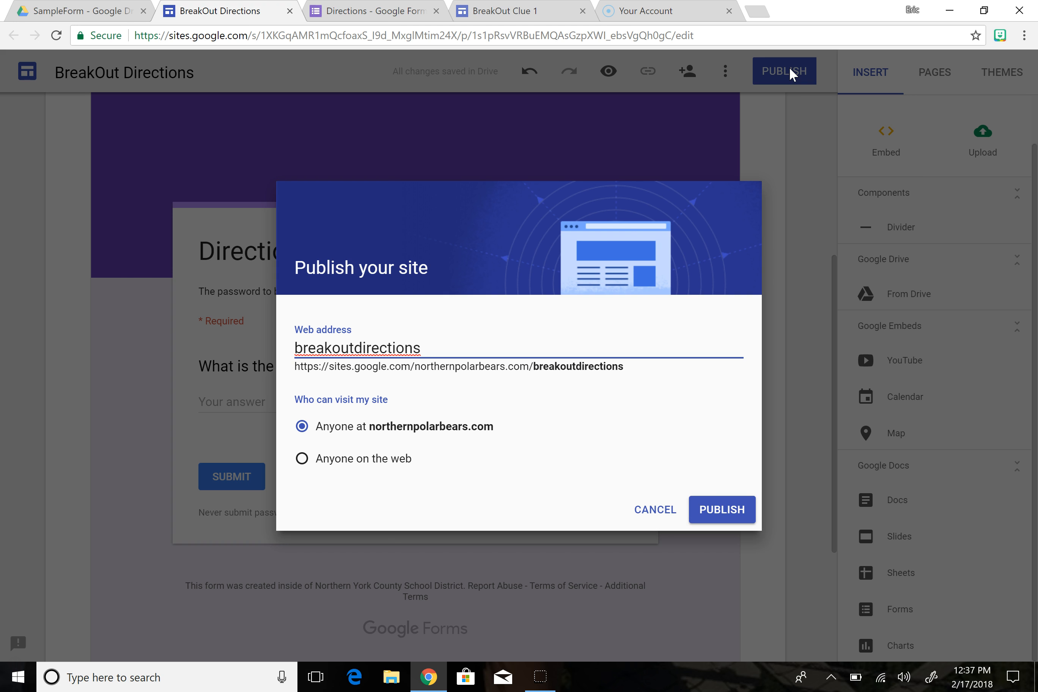
click(732, 508)
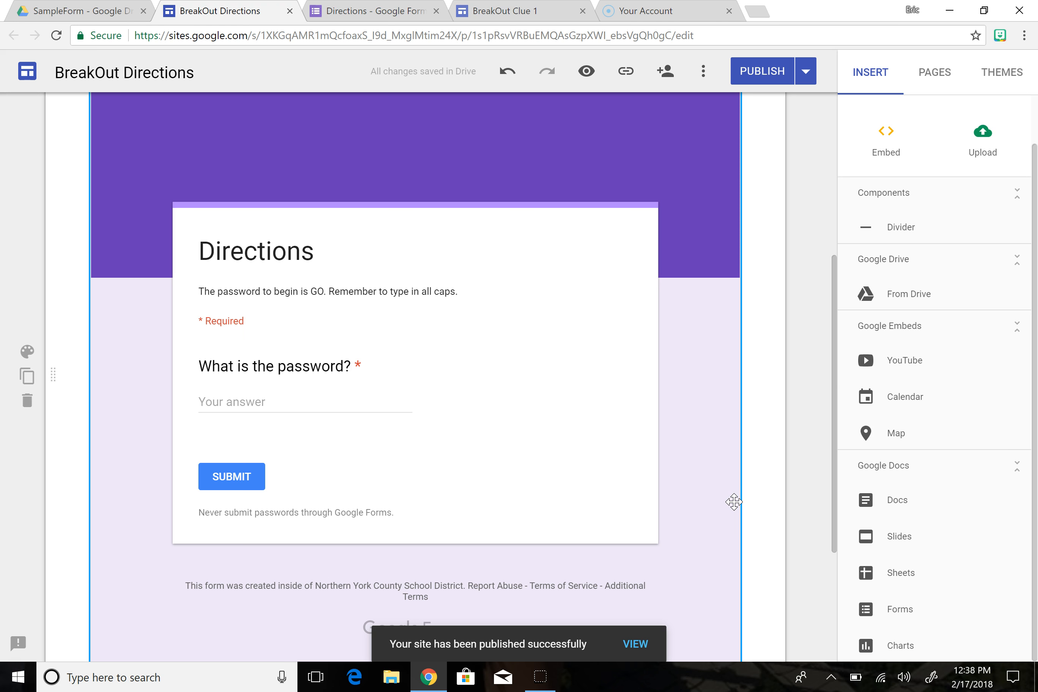
Preview the BreakOut Directions site and try to submit the embedded Directions form with the game password in lowercase.
scroll(737, 268, up, 6)
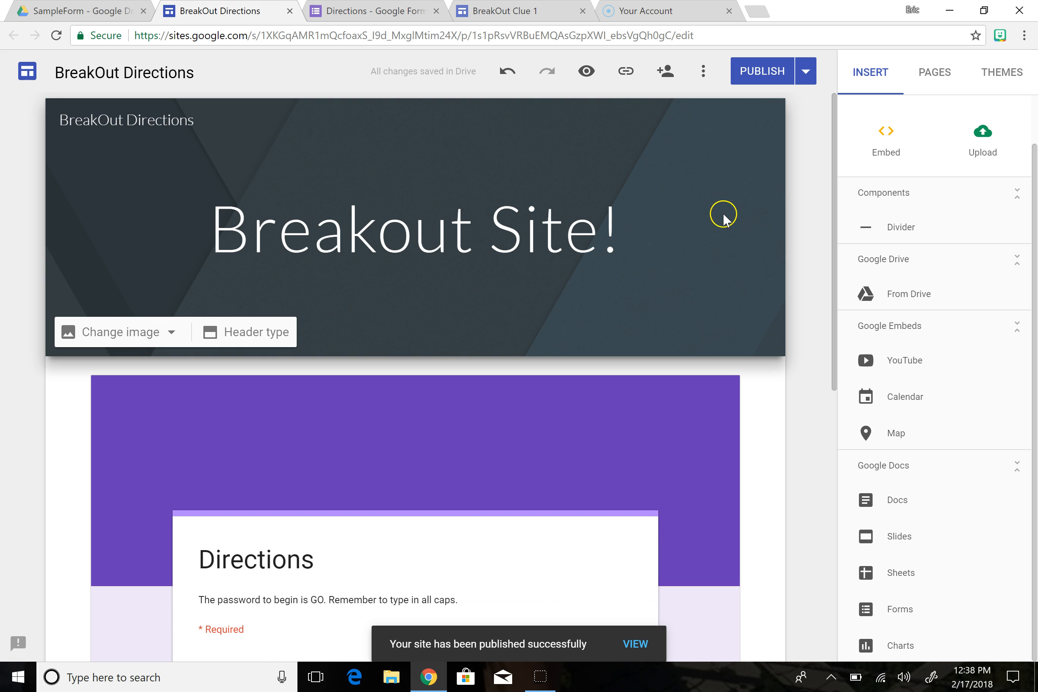
click(584, 70)
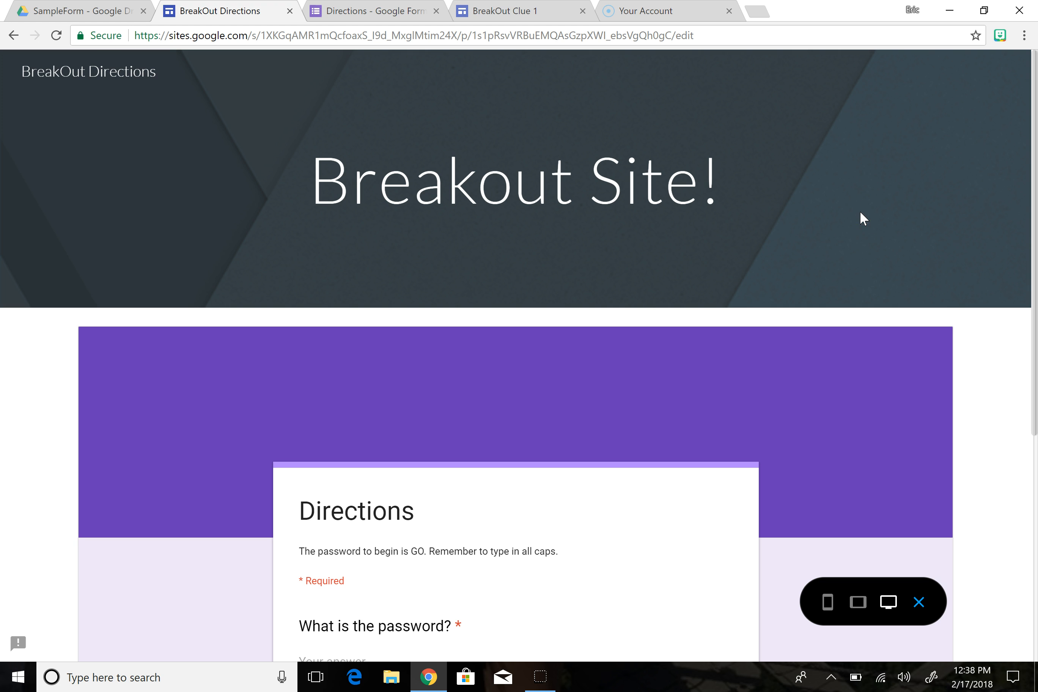
scroll(860, 213, down, 3)
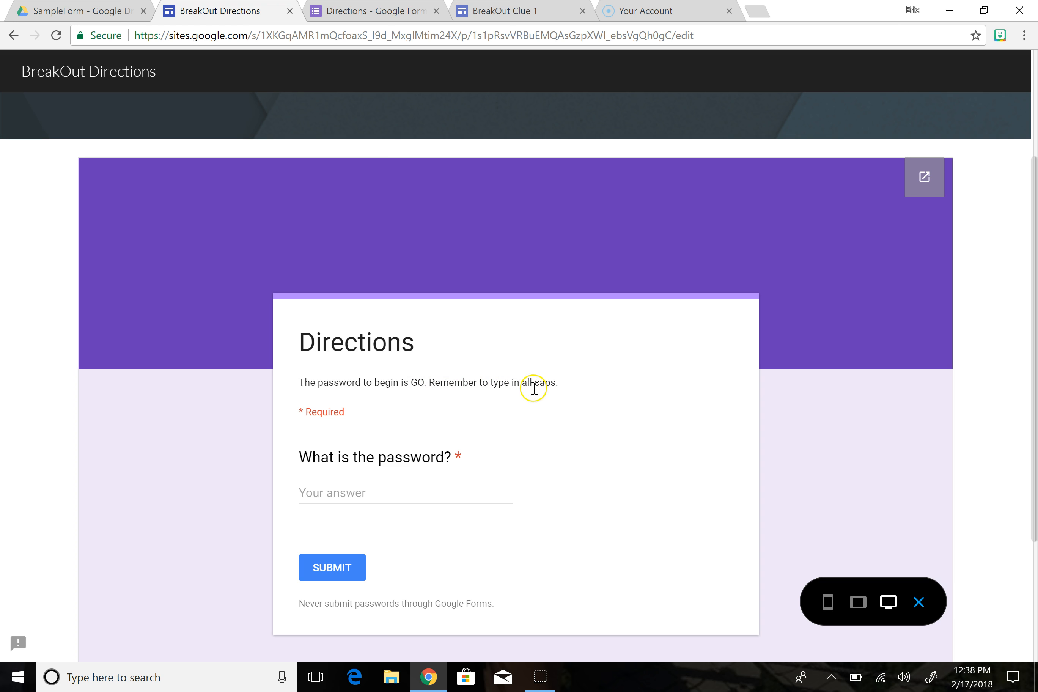
click(356, 492)
text(go)
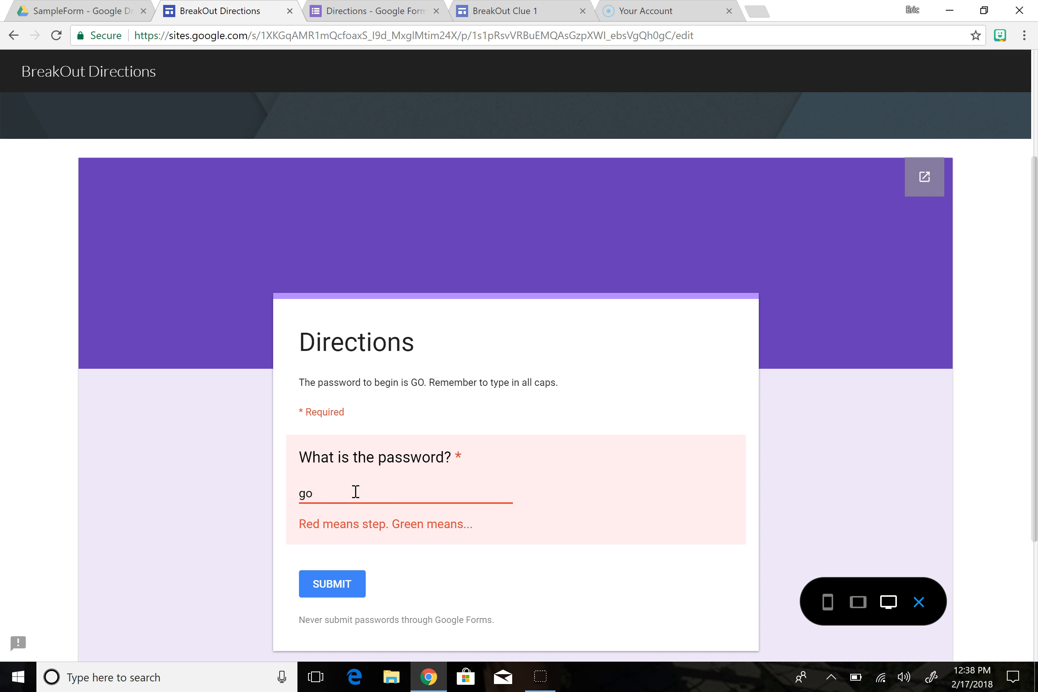
click(337, 573)
click(336, 573)
Replace the password answer with the game password in all caps and submit the embedded Directions form.
key(BackSpace)
text(GO)
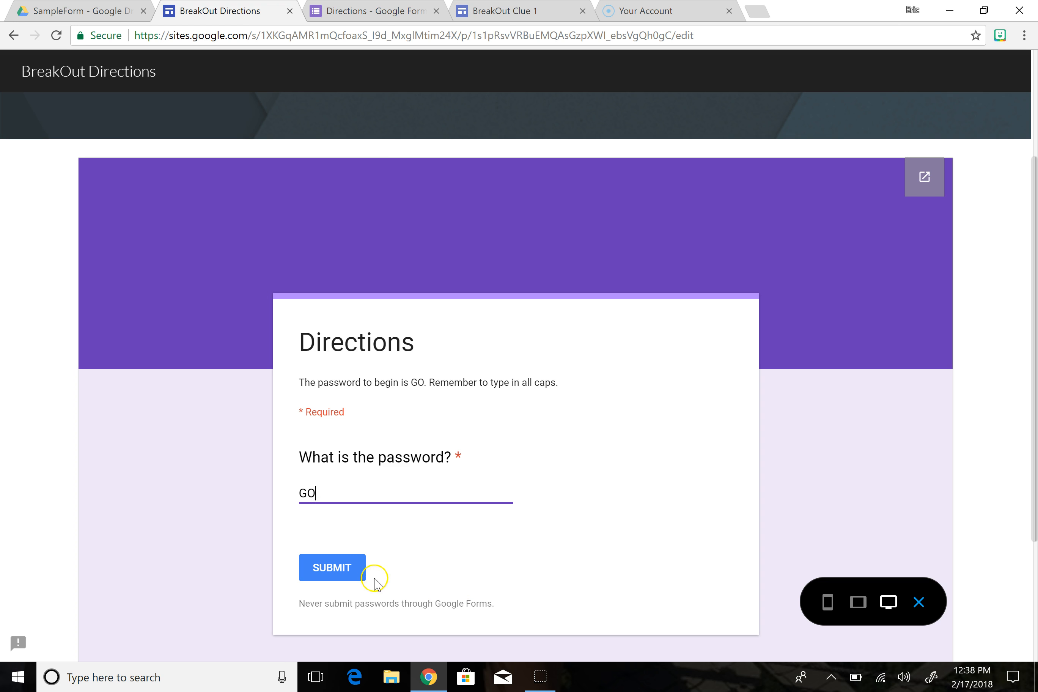
click(355, 579)
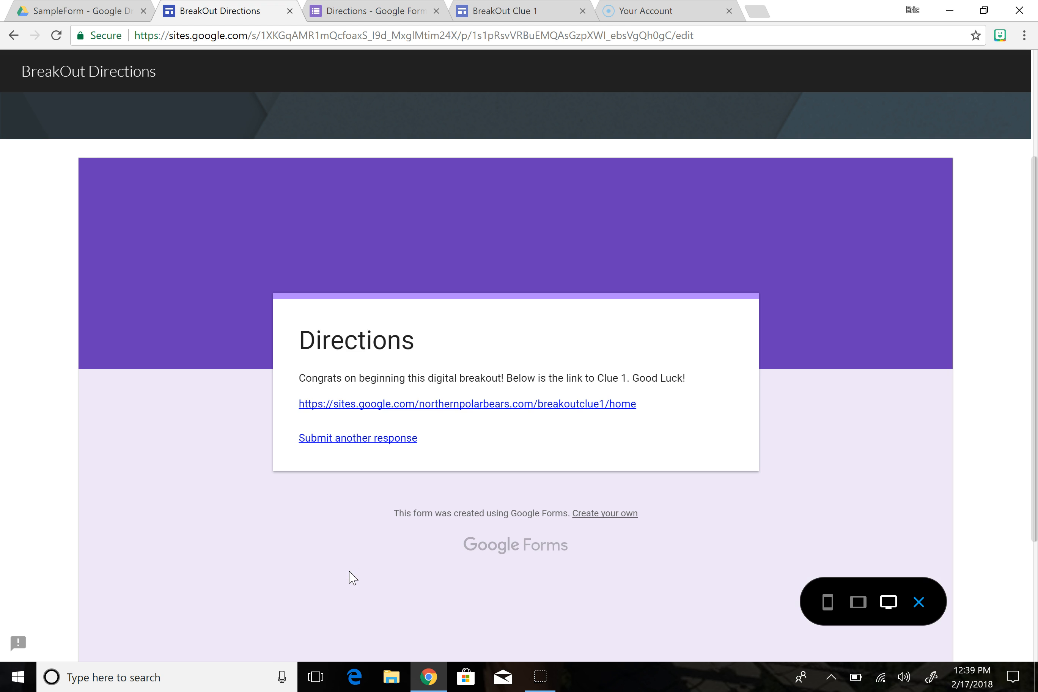